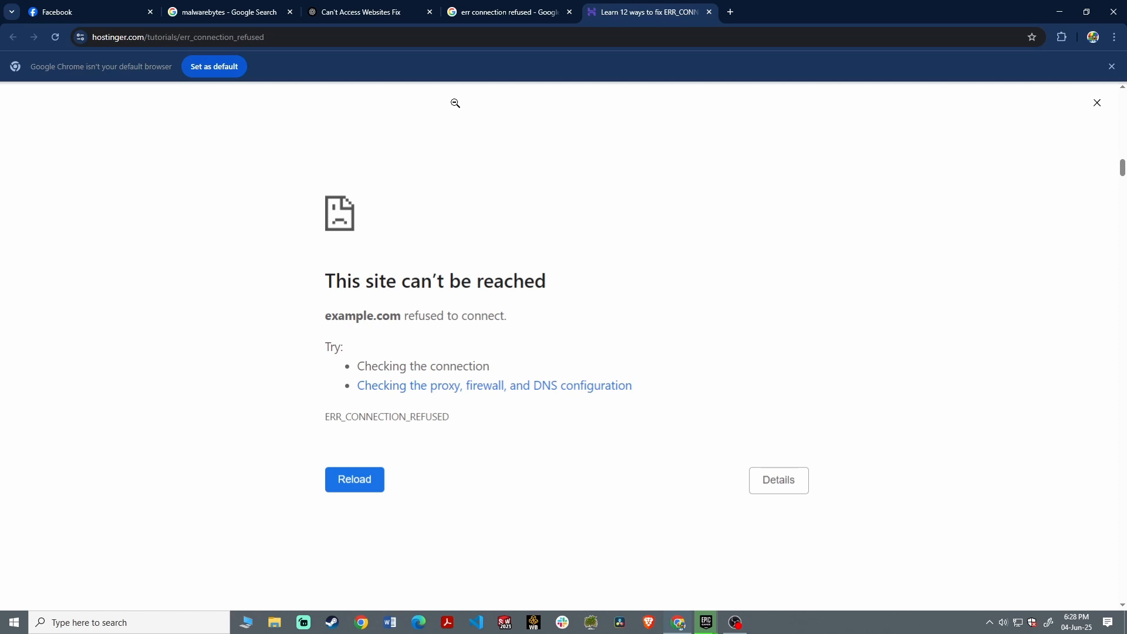
# Switch to the ChatGPT conversation and review its diagnosis and step-by-step fix for the hosts file.
pyautogui.click(392, 10)
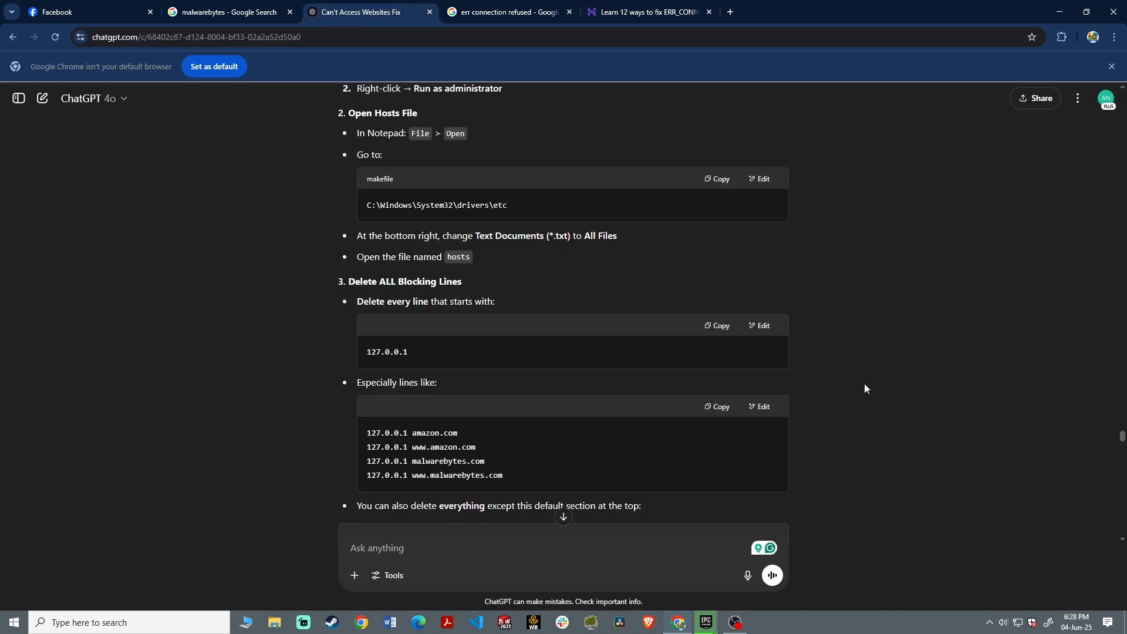
pyautogui.scroll(6, 865, 383)
pyautogui.scroll(3, 870, 403)
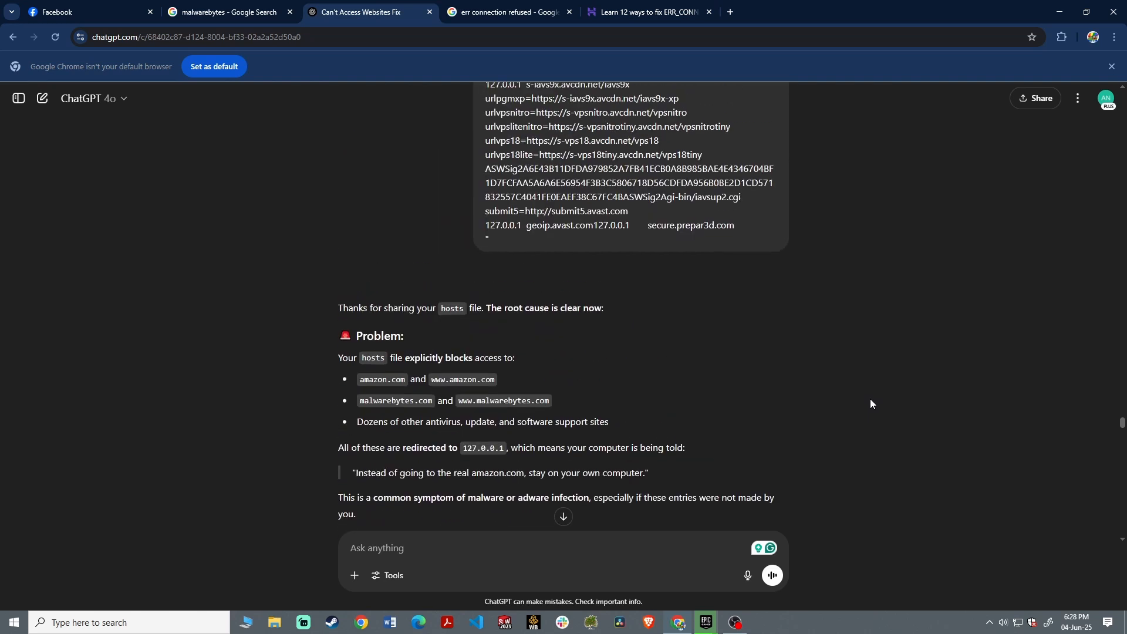
pyautogui.scroll(-3, 871, 404)
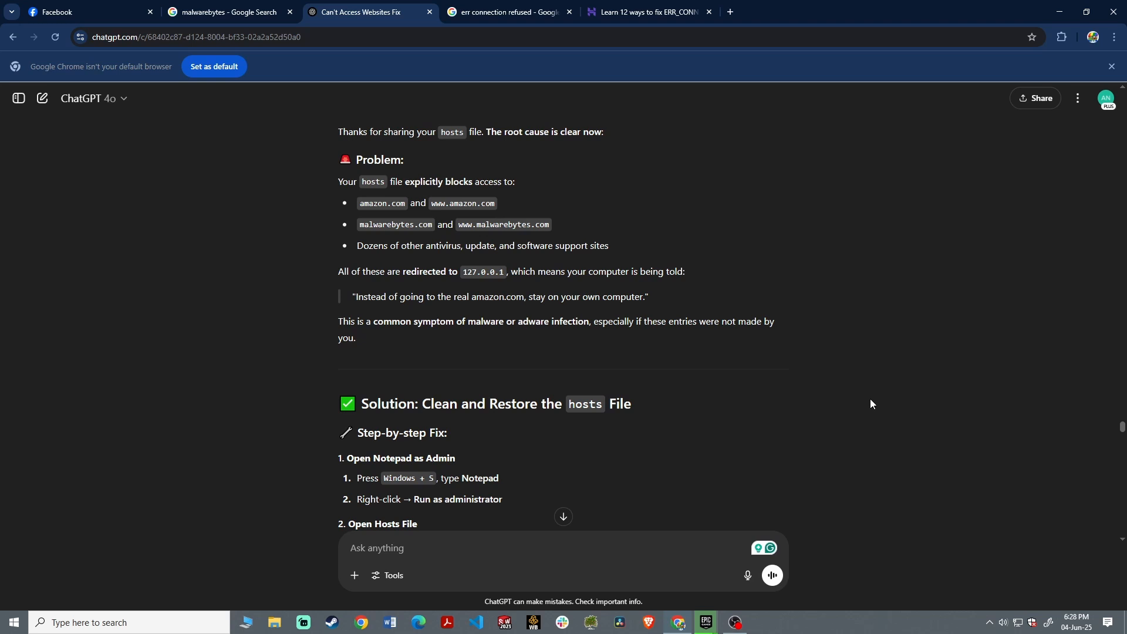
pyautogui.scroll(-5, 871, 404)
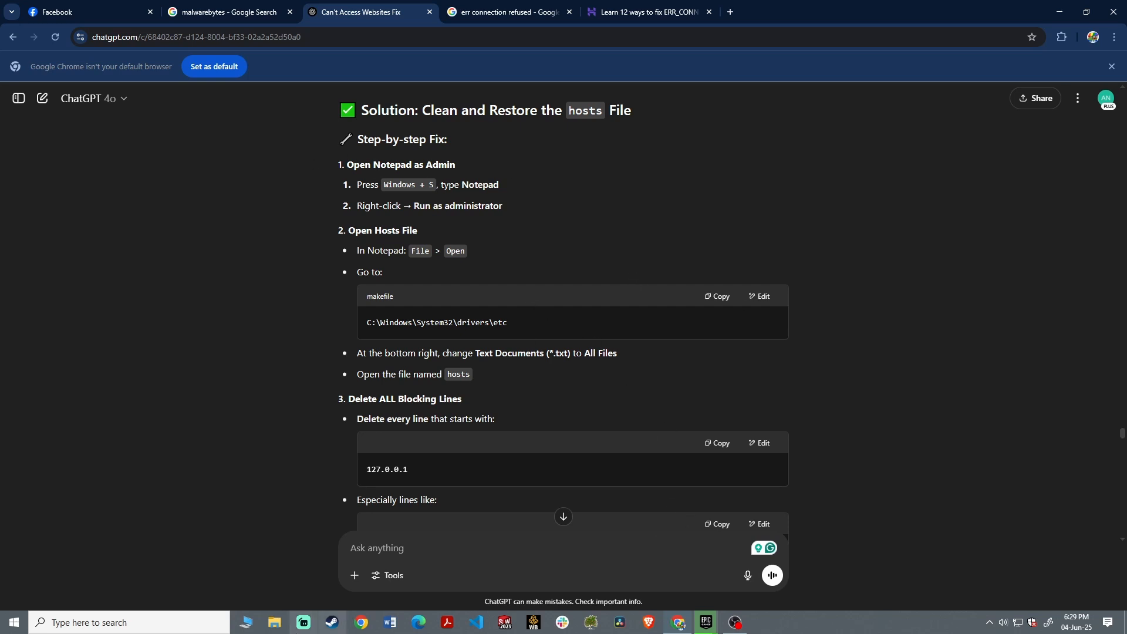
# Switch to Notepad by searching Windows for it, and bring up its Open dialog.
pyautogui.click(189, 628)
pyautogui.write('no')
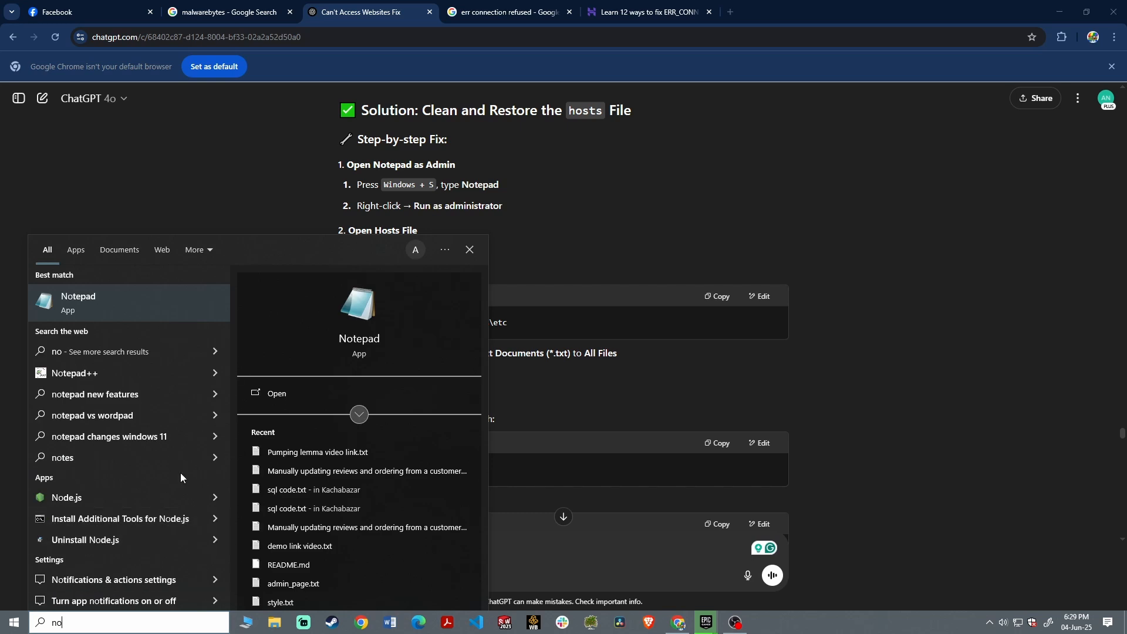
pyautogui.click(146, 313)
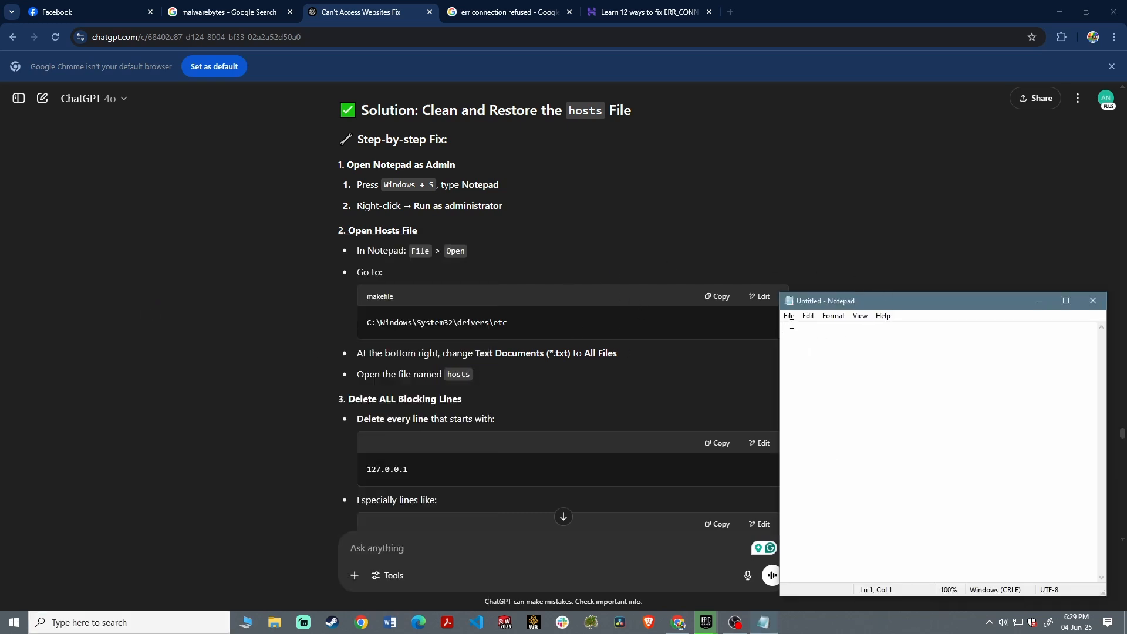
pyautogui.click(792, 321)
pyautogui.click(823, 354)
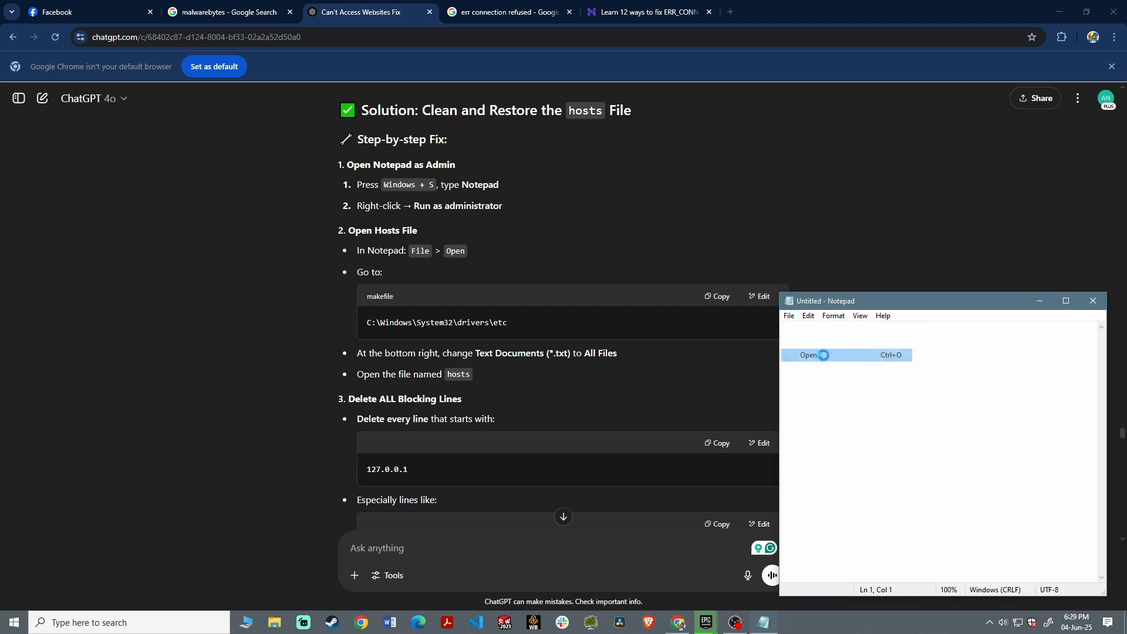
# Change the Open dialog's location to This PC.
pyautogui.scroll(-2, 492, 370)
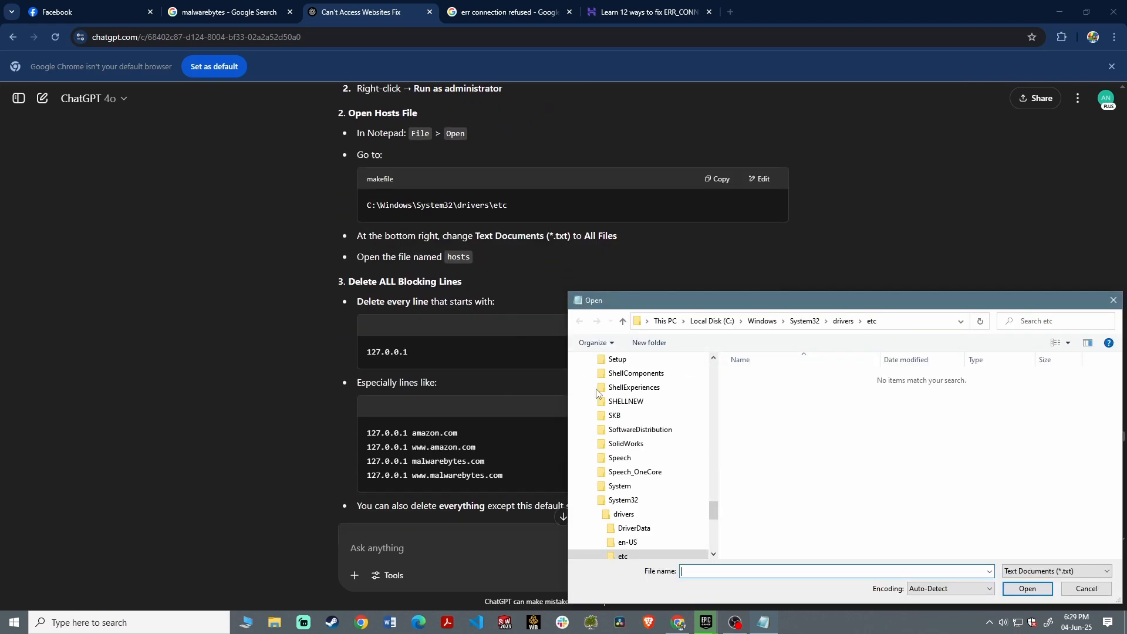
pyautogui.scroll(-1, 673, 439)
pyautogui.scroll(15, 657, 470)
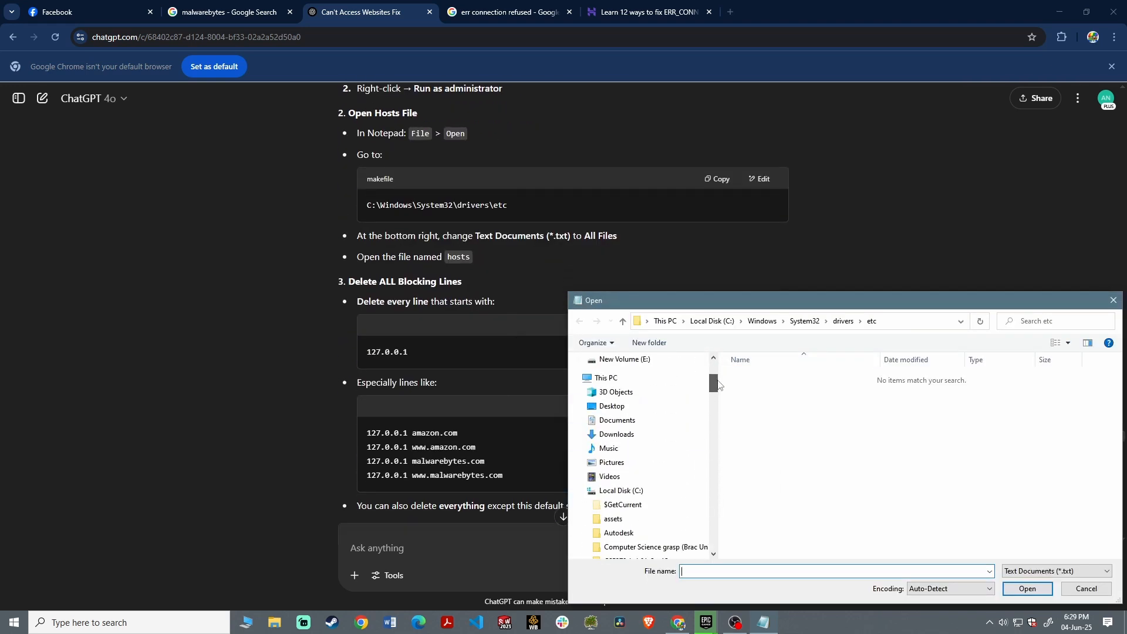
pyautogui.click(646, 422)
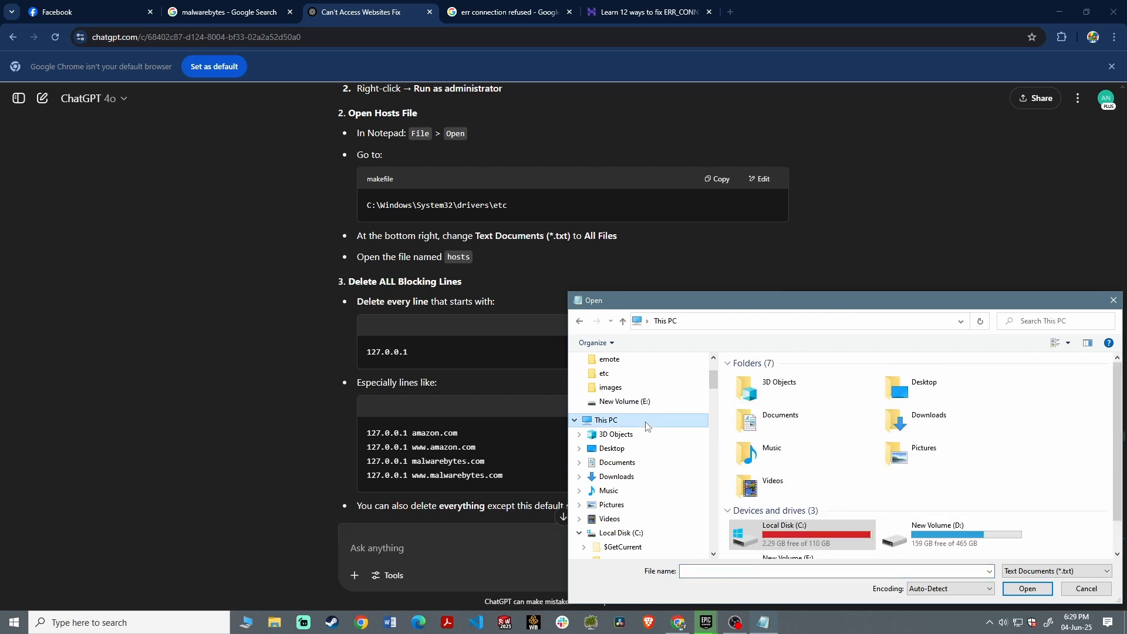
# Copy the path C:\Windows\System32\drivers\etc from the ChatGPT answer and go to that folder in Notepad's Open dialog.
pyautogui.click(536, 206)
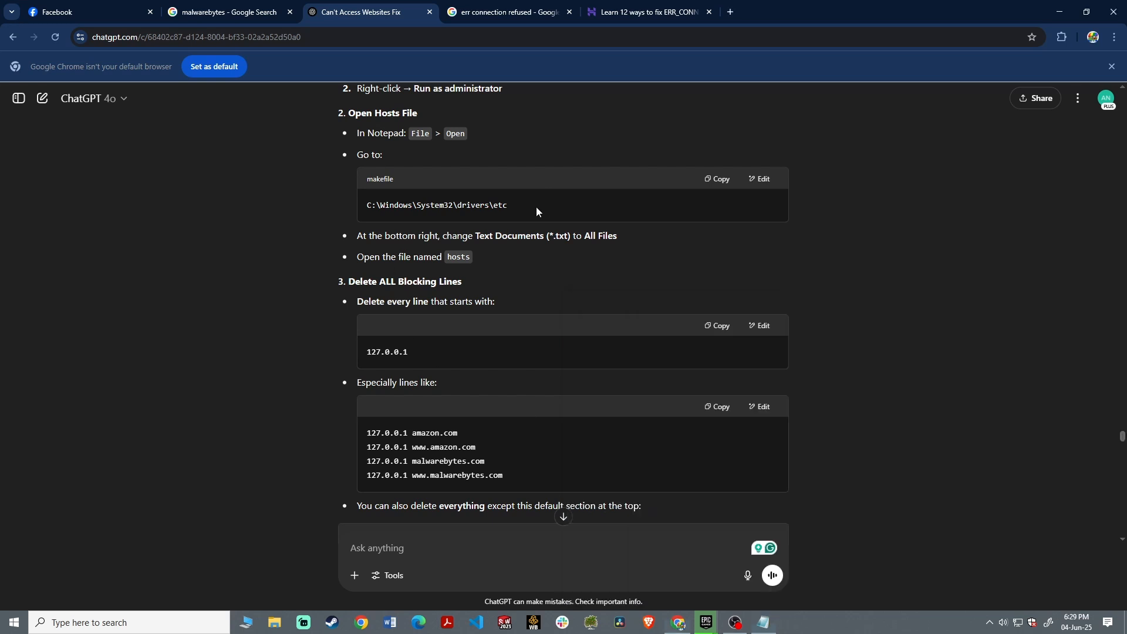
pyautogui.click(714, 179)
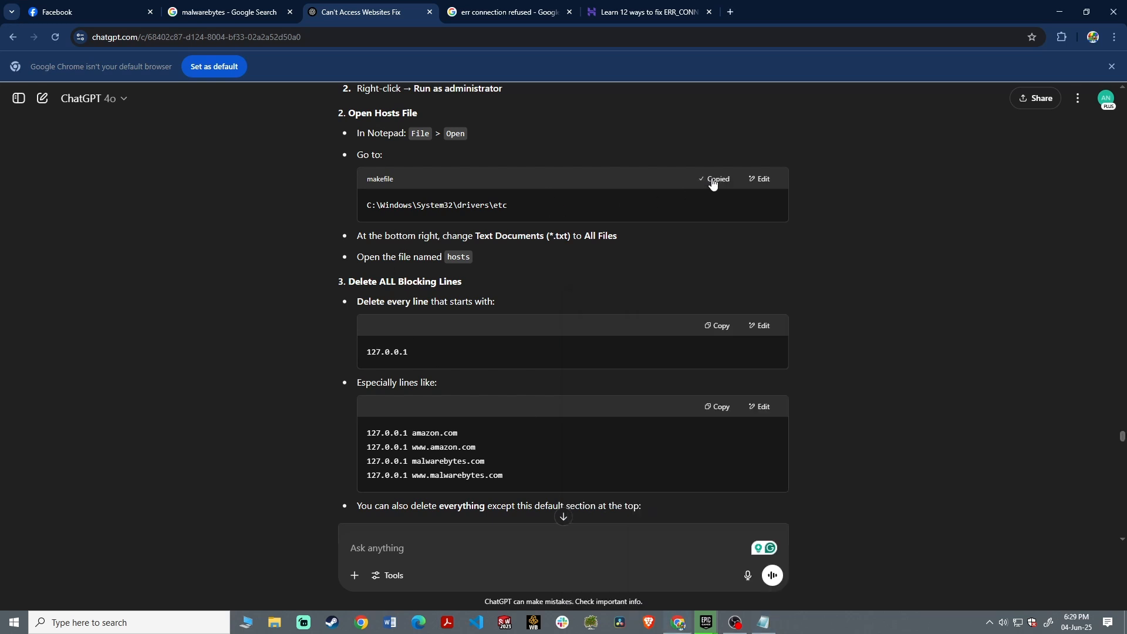
pyautogui.click(770, 626)
pyautogui.click(937, 322)
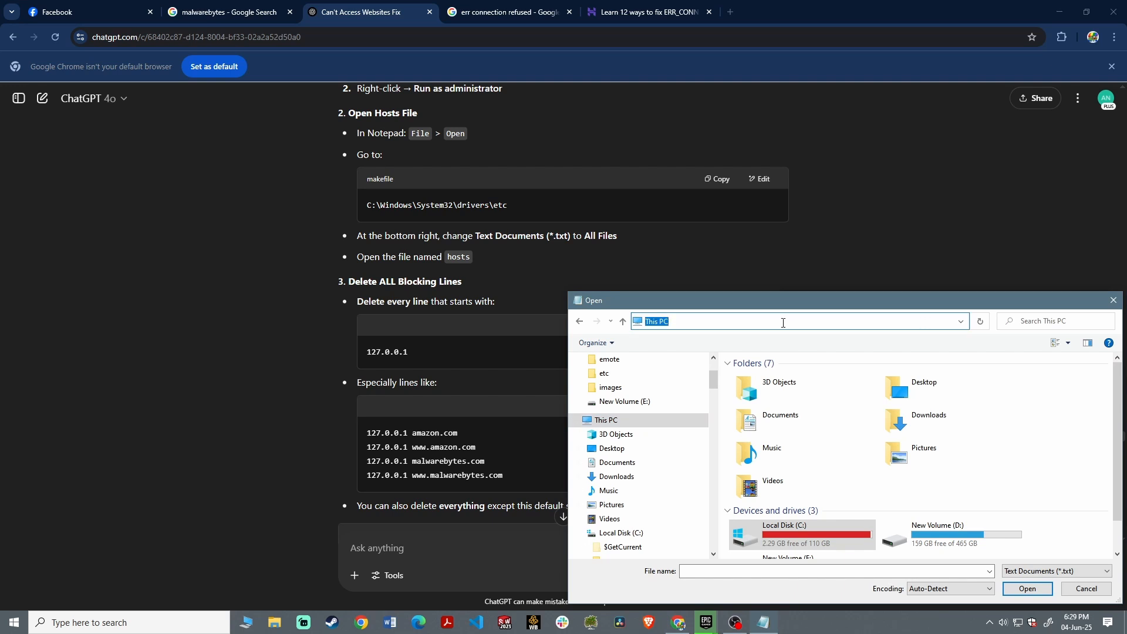
pyautogui.hotkey('ctrl', 'v')
pyautogui.press('Return')
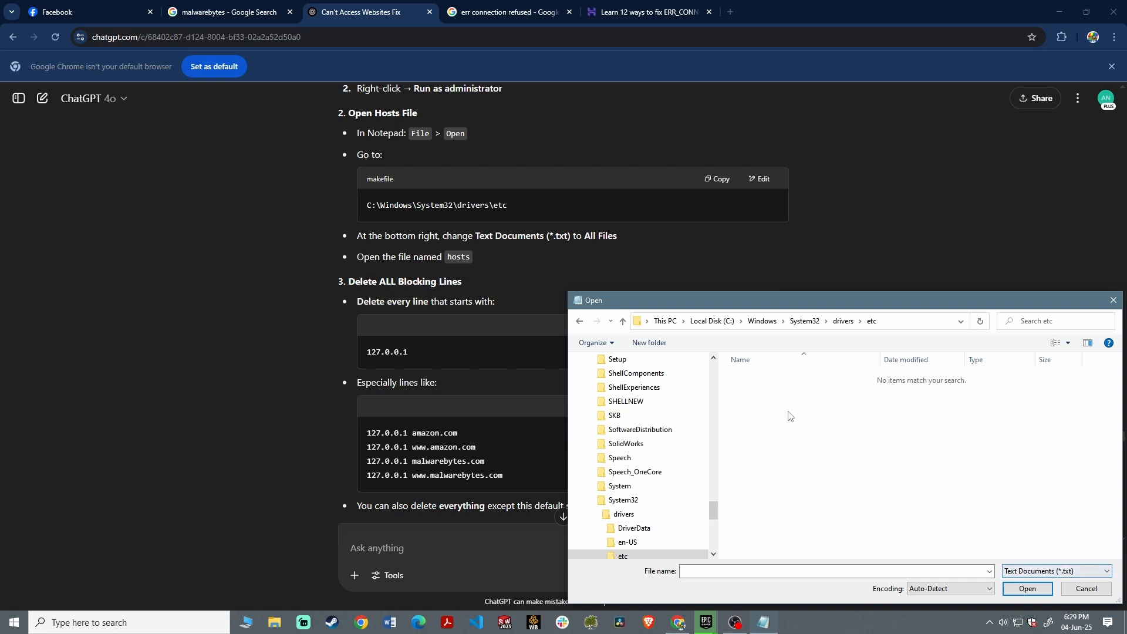
# Set the file type filter to All Files, open the hosts file, and maximize its window.
pyautogui.click(1105, 572)
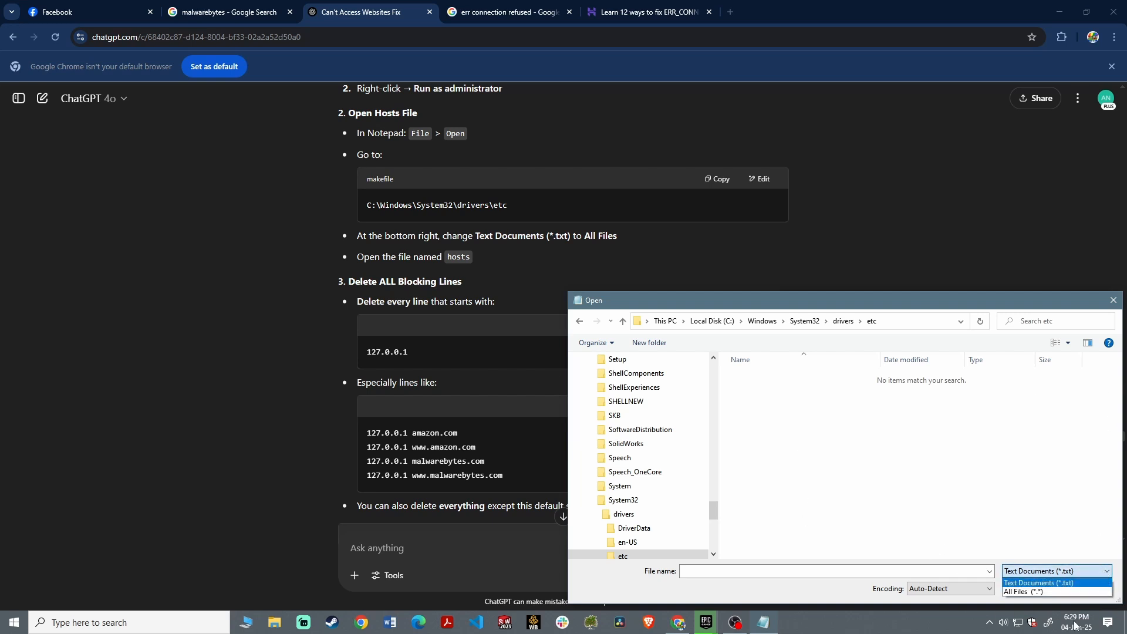
pyautogui.click(1051, 592)
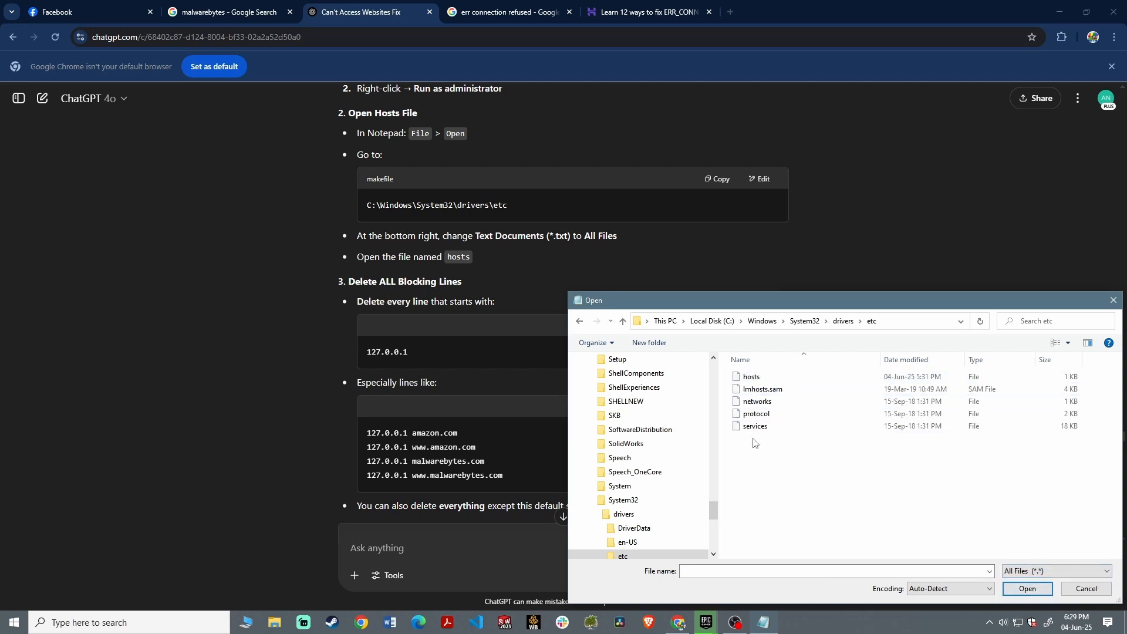
pyautogui.doubleClick(767, 378)
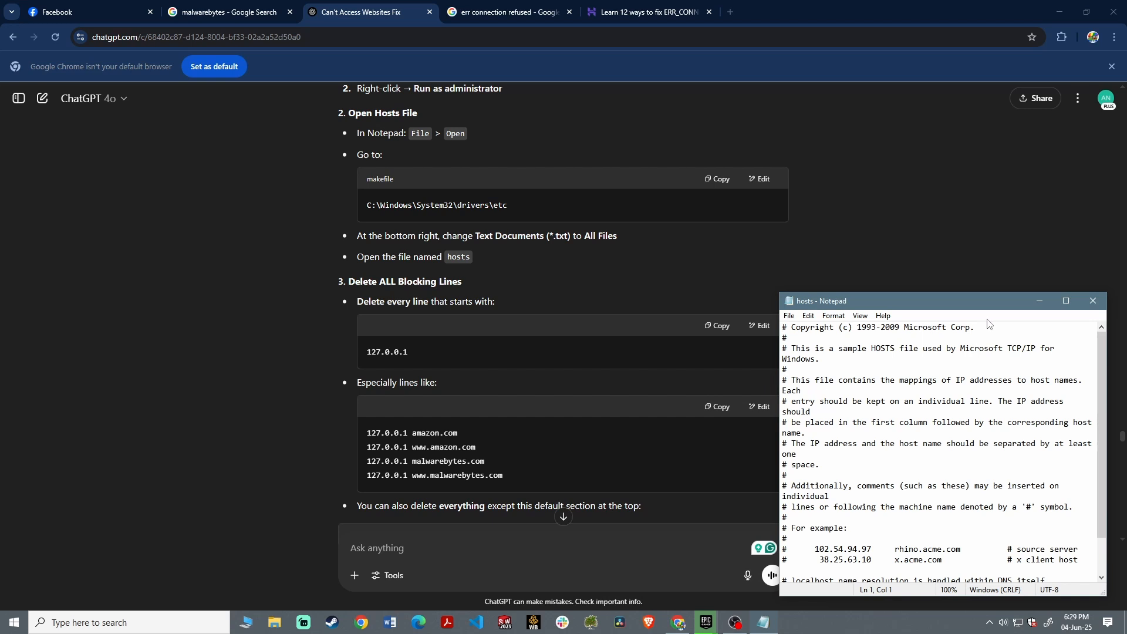
pyautogui.click(1066, 300)
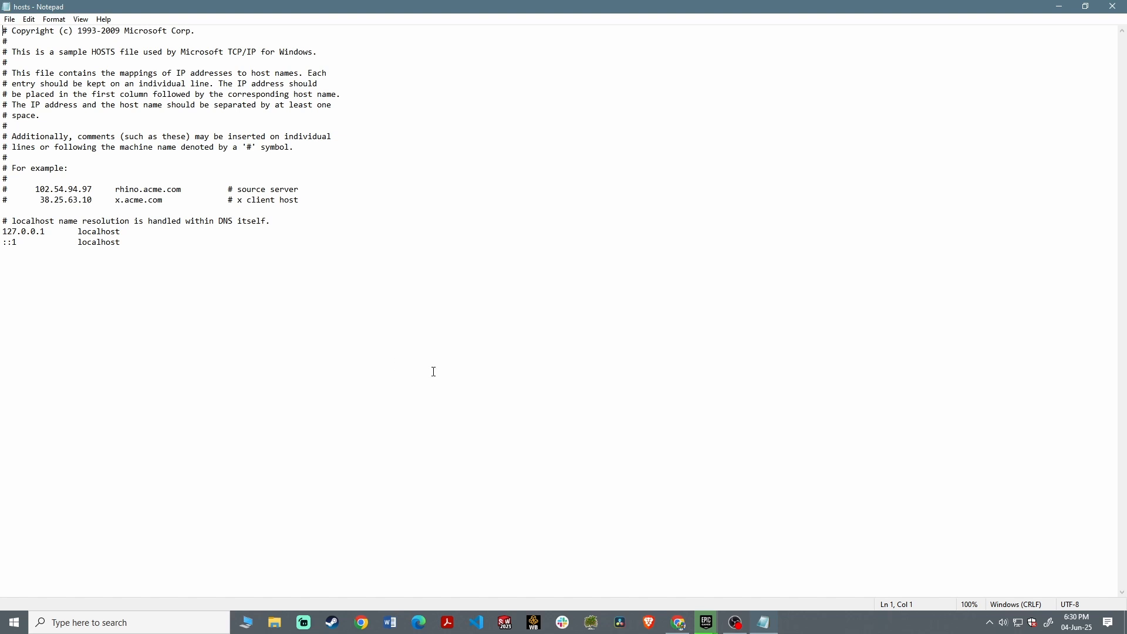
# Minimize Notepad and find the start of the hosts file contents pasted into the ChatGPT conversation.
pyautogui.click(1060, 6)
pyautogui.scroll(10, 854, 458)
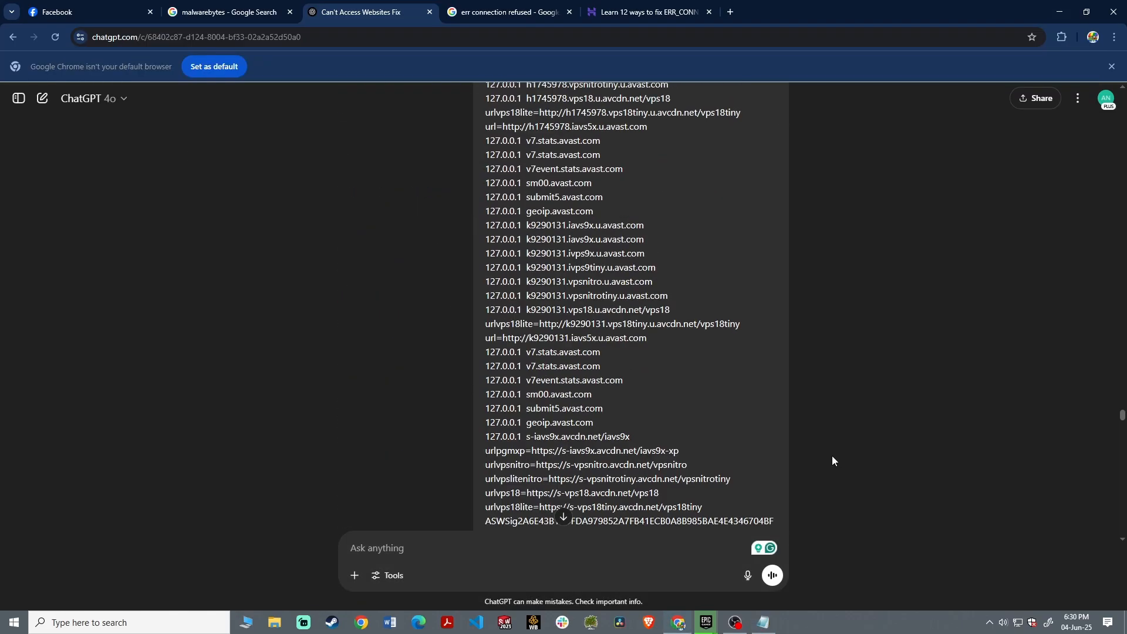
pyautogui.scroll(-1, 833, 456)
pyautogui.scroll(8, 851, 447)
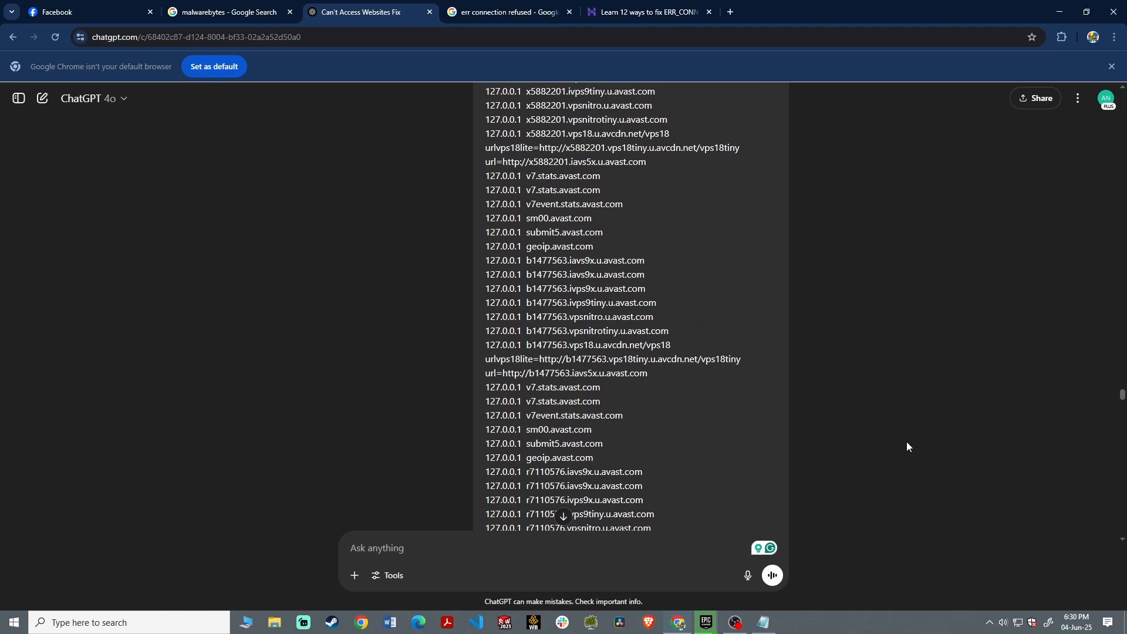
pyautogui.scroll(-6, 910, 443)
pyautogui.moveTo(1124, 405); pyautogui.dragTo(1126, 187)
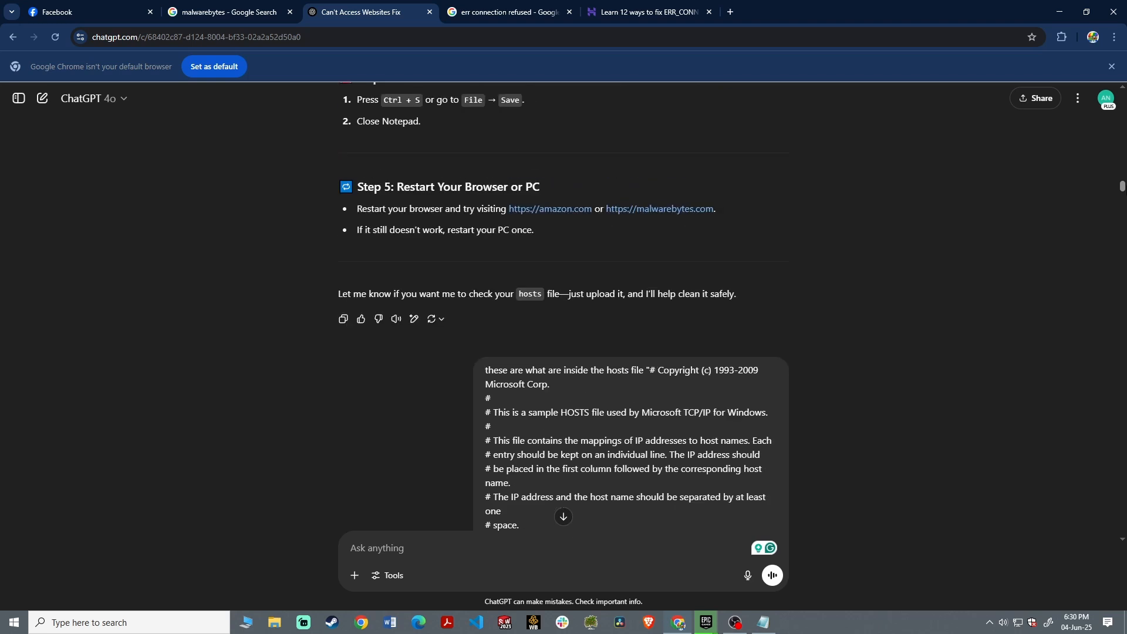
# Examine the 127.0.0.1 entries in the pasted hosts file contents, from the Windows Update domains through to the Avast ones.
pyautogui.scroll(-3, 956, 409)
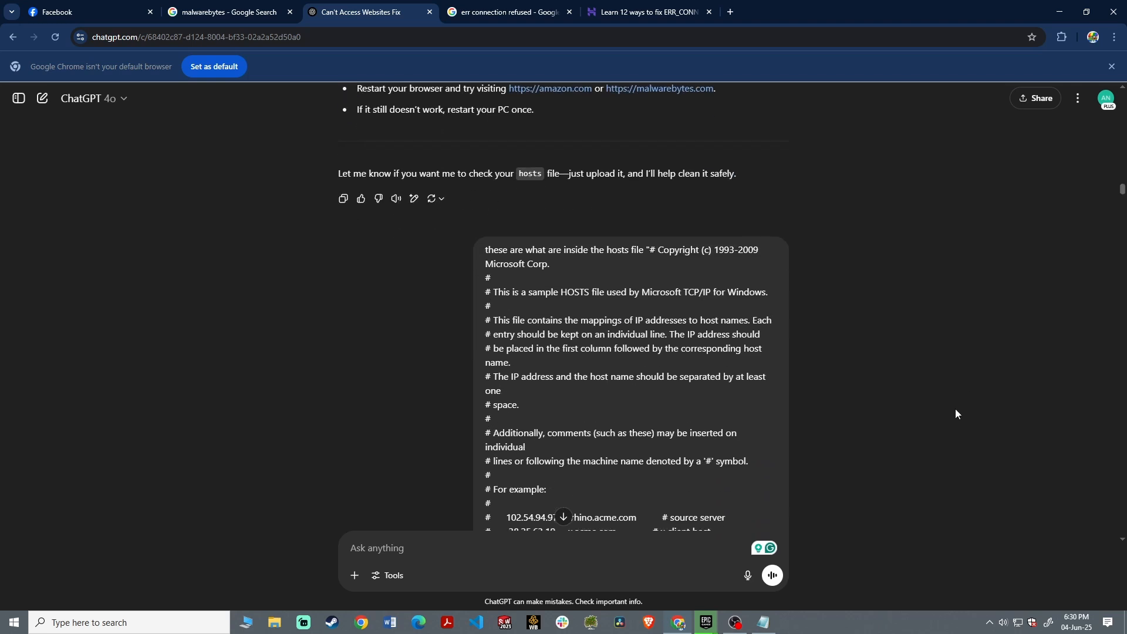
pyautogui.scroll(-6, 942, 423)
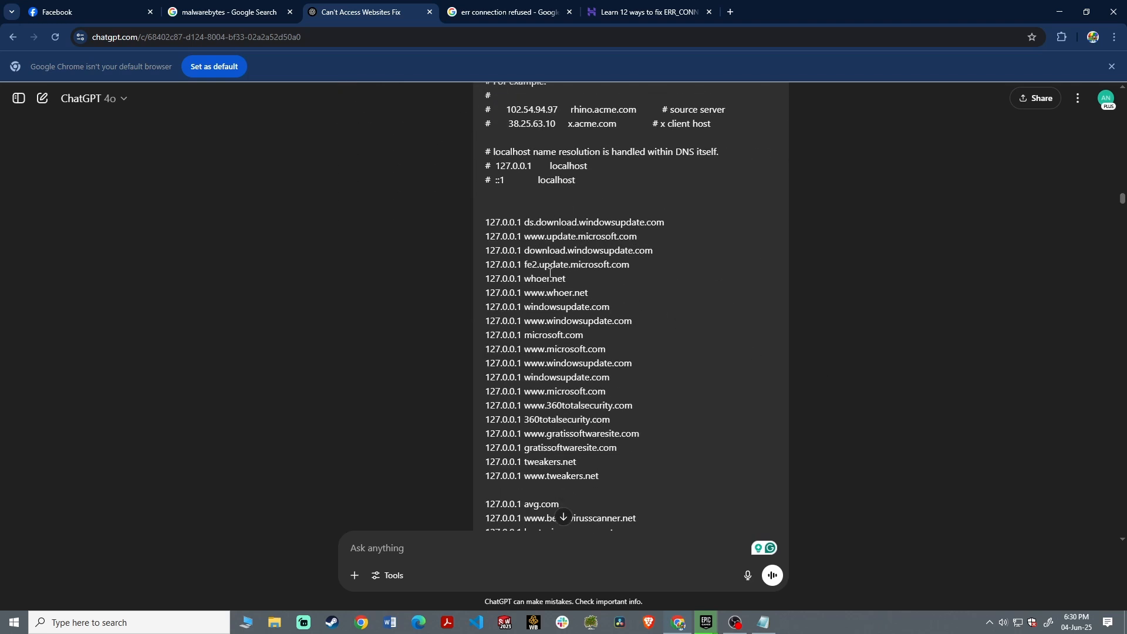
pyautogui.scroll(-13, 545, 250)
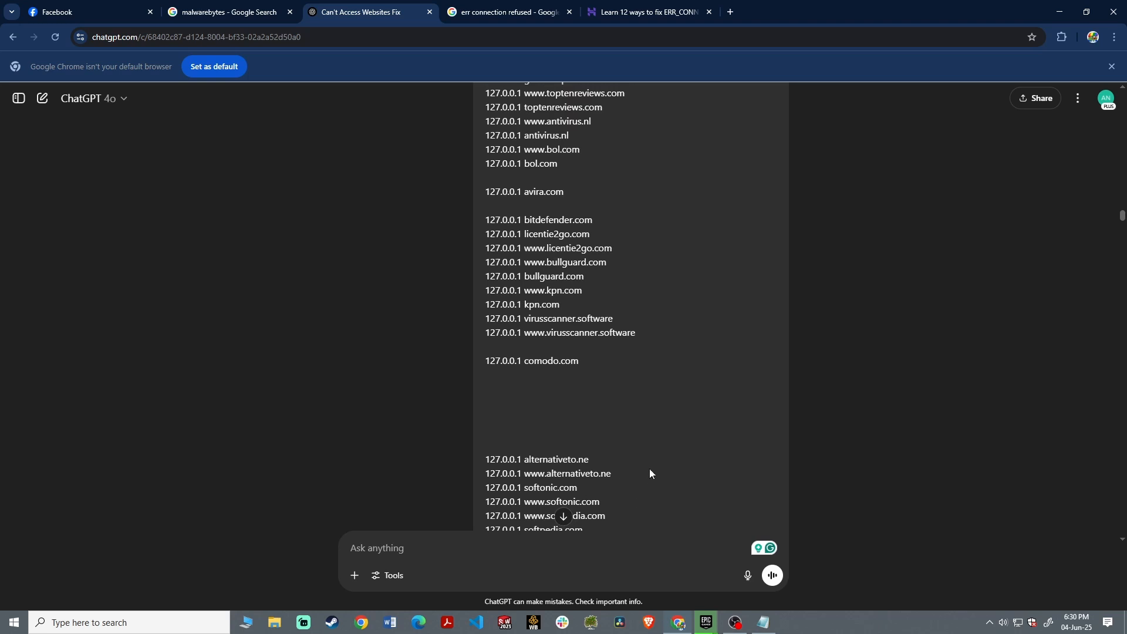
pyautogui.scroll(8, 615, 384)
pyautogui.scroll(8, 587, 374)
pyautogui.scroll(-1, 559, 362)
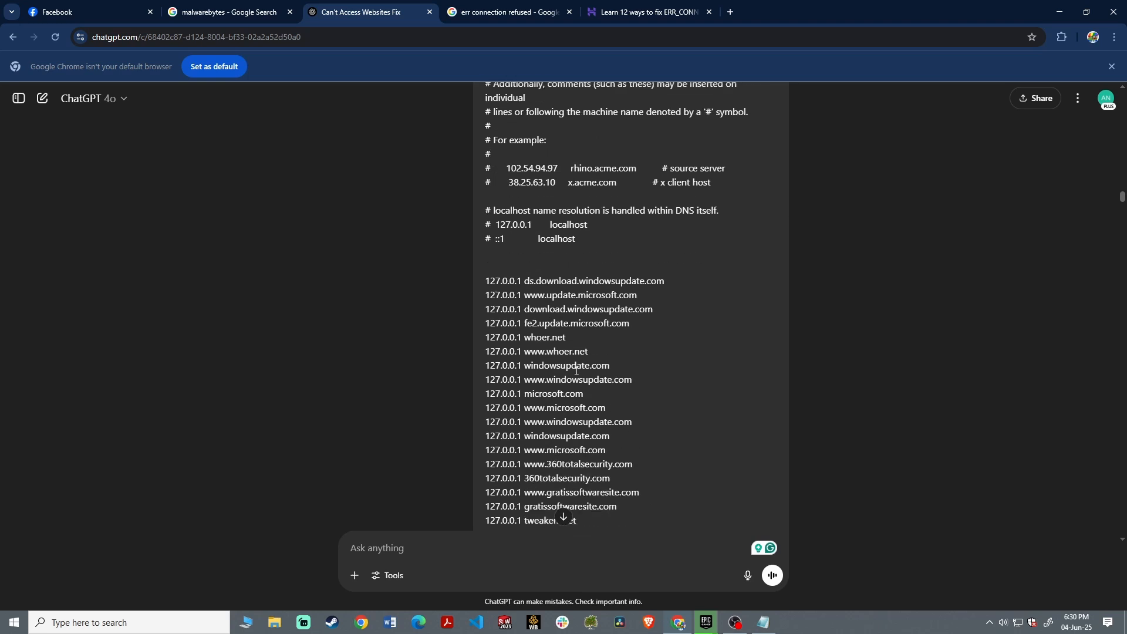
pyautogui.scroll(-1, 559, 362)
pyautogui.scroll(-6, 542, 346)
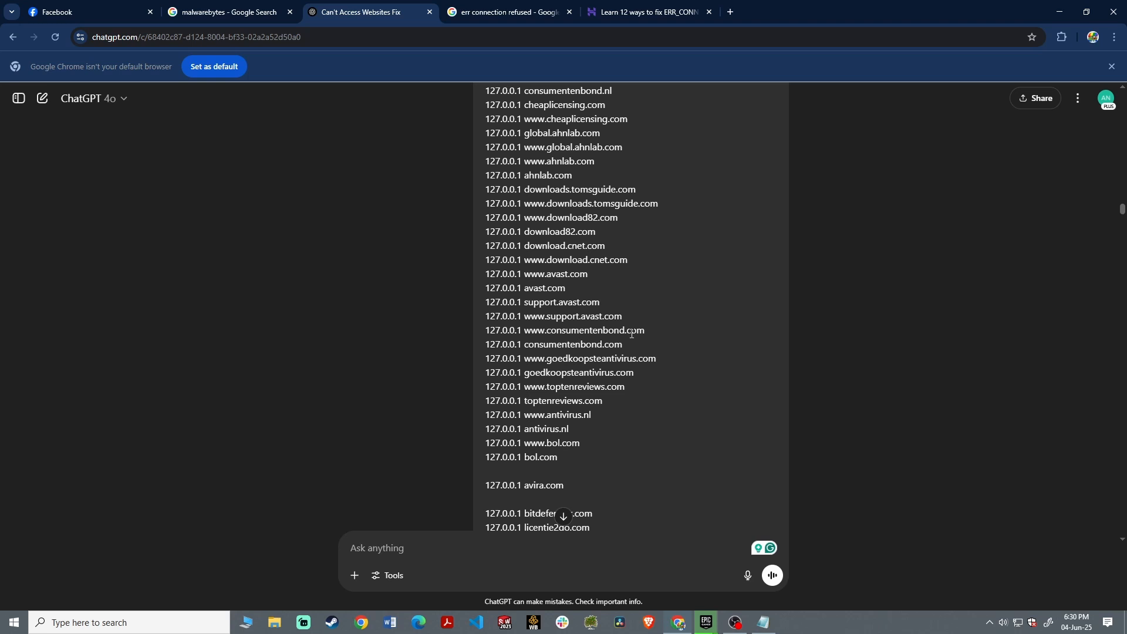
pyautogui.scroll(-1, 564, 358)
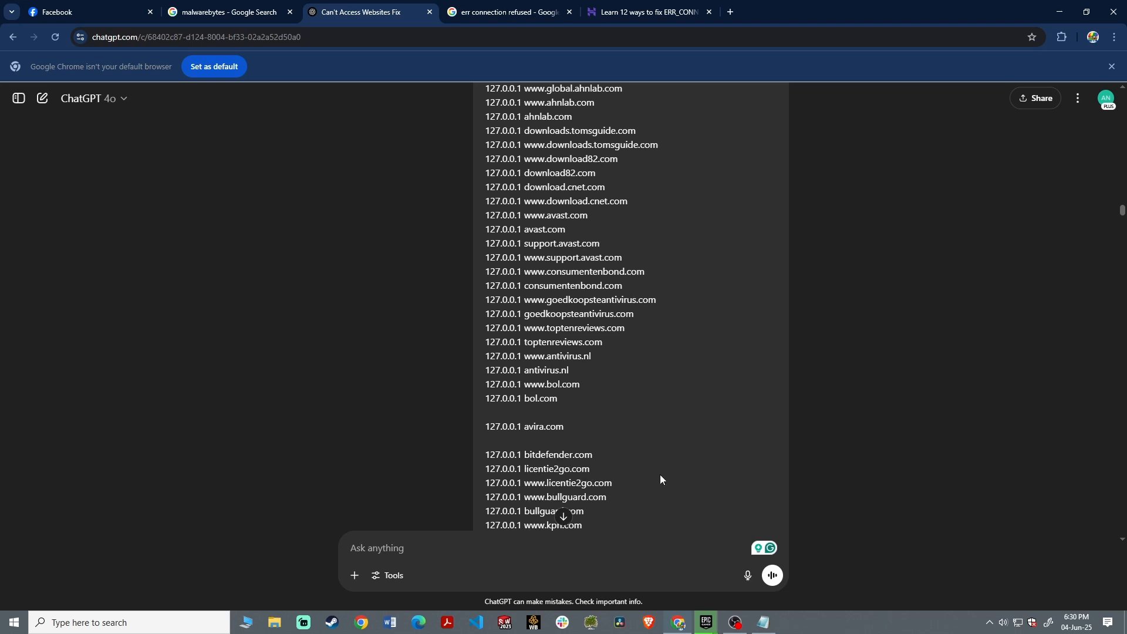
pyautogui.scroll(-4, 660, 479)
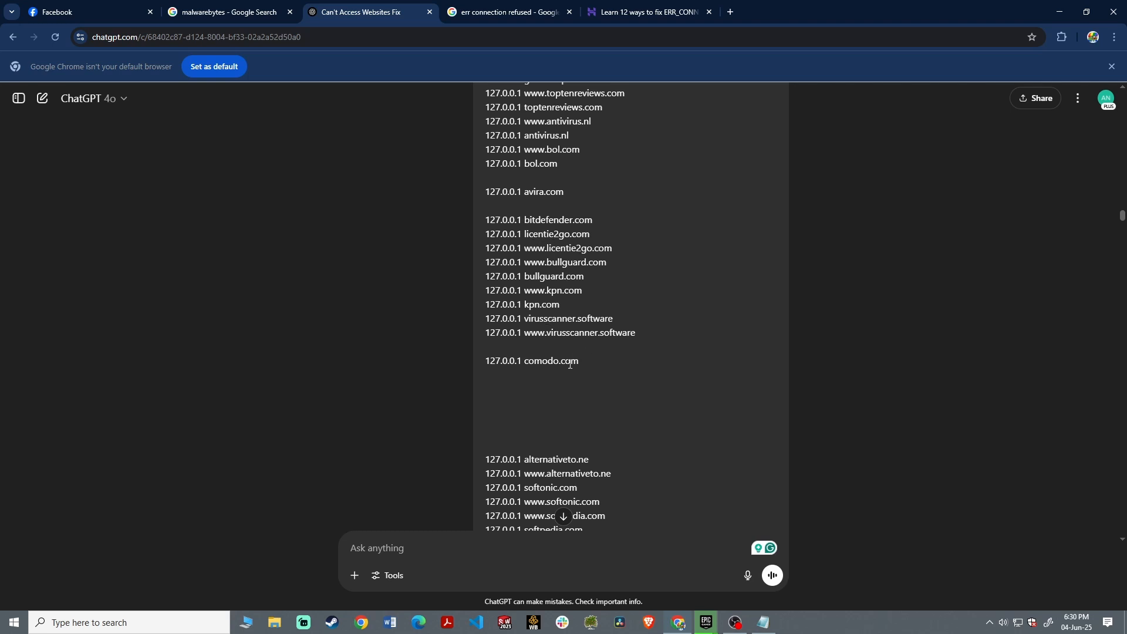
pyautogui.scroll(-3, 569, 364)
pyautogui.scroll(-2, 589, 378)
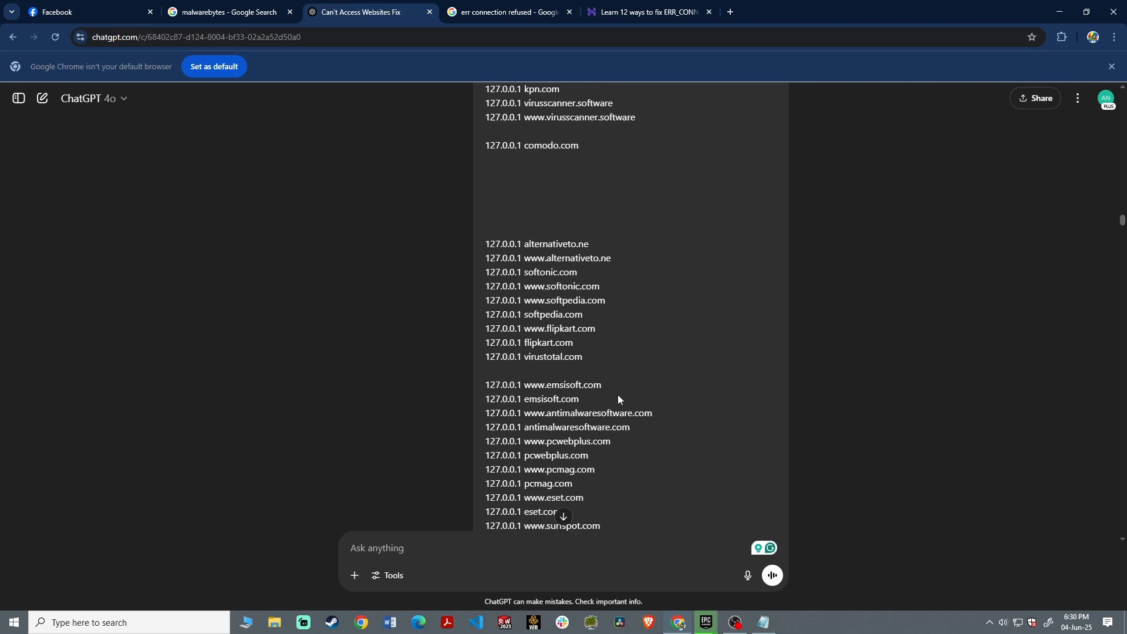
pyautogui.scroll(-2, 590, 397)
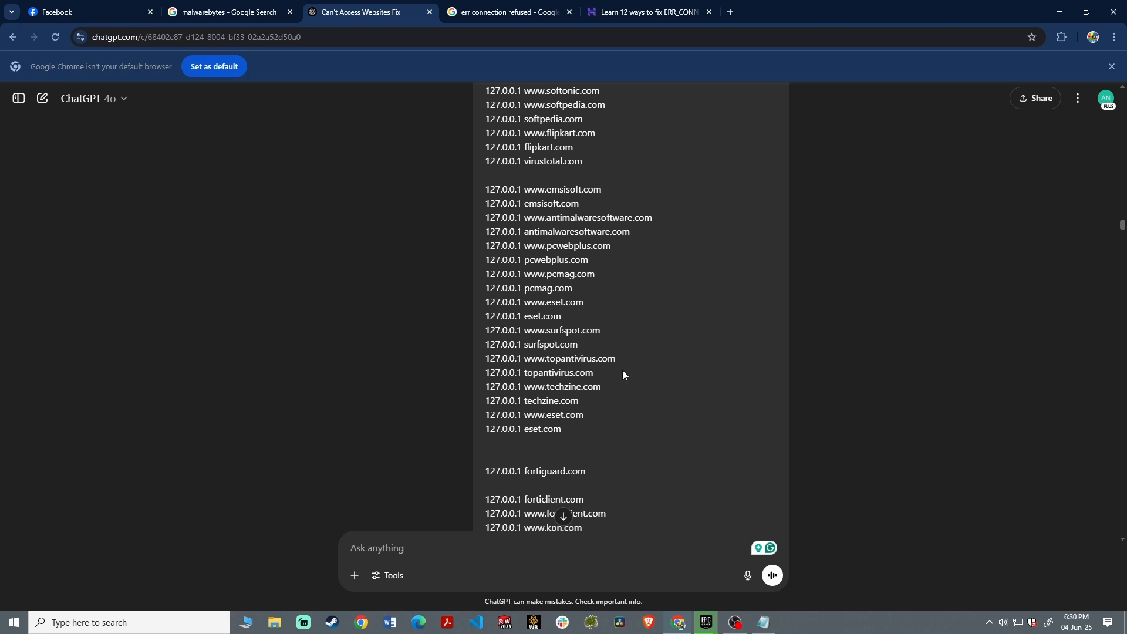
pyautogui.scroll(-7, 627, 383)
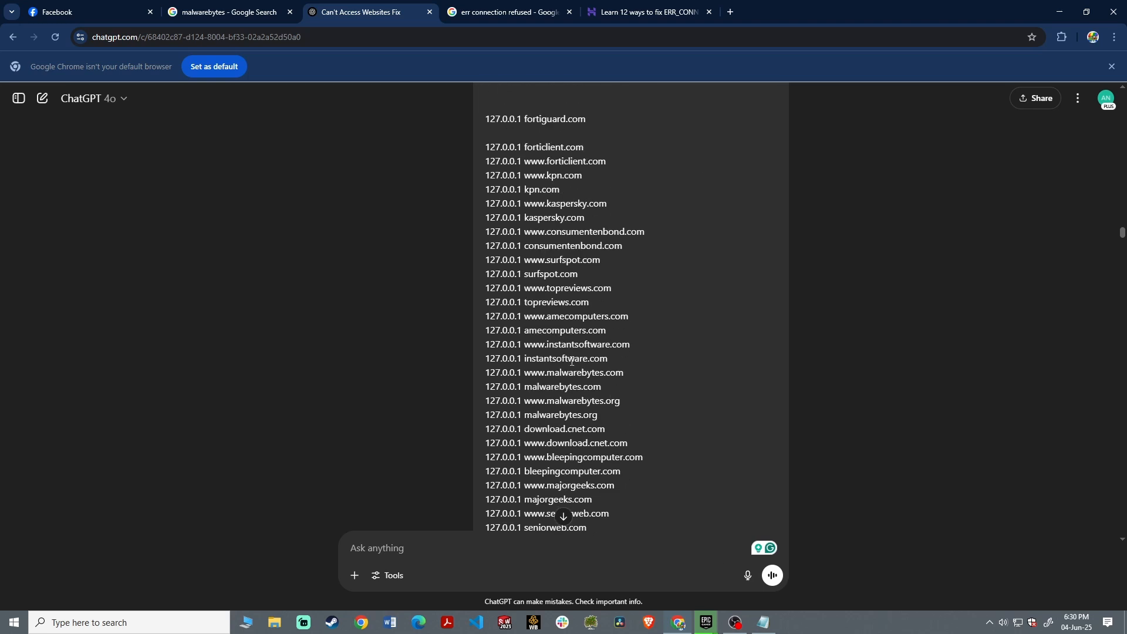
pyautogui.scroll(-10, 665, 352)
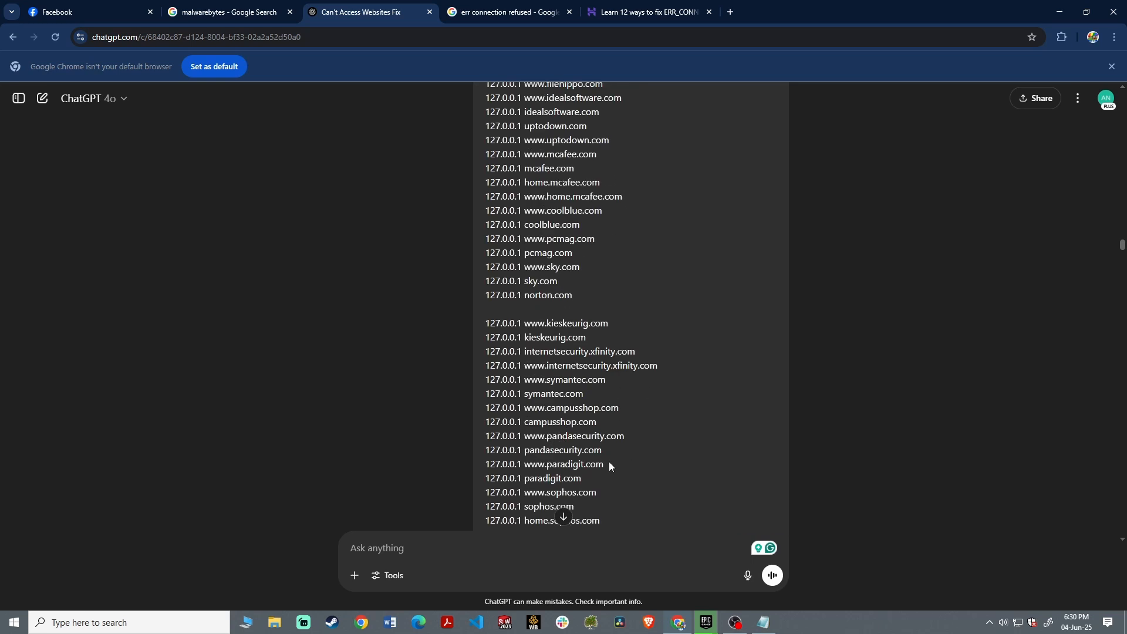
pyautogui.scroll(-7, 561, 375)
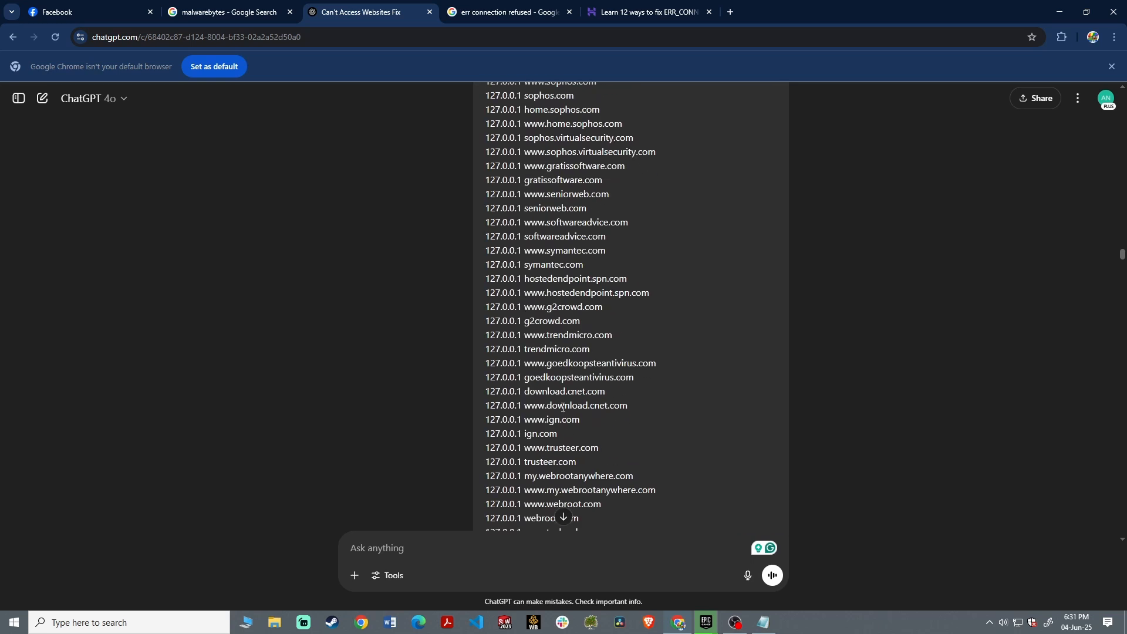
pyautogui.scroll(-5, 603, 425)
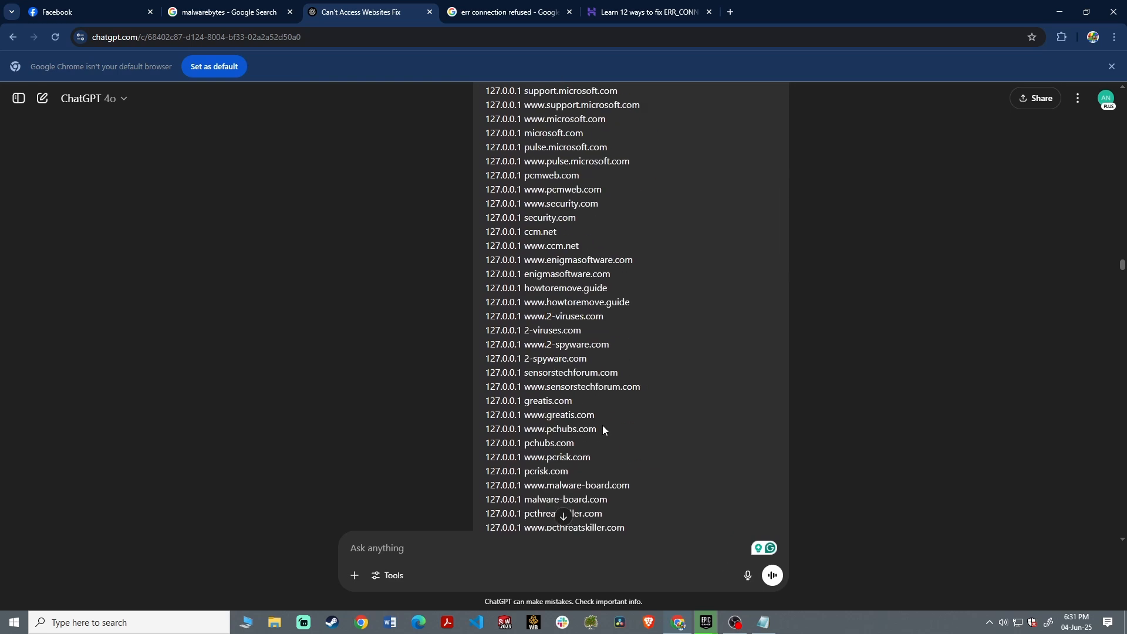
pyautogui.scroll(-5, 588, 431)
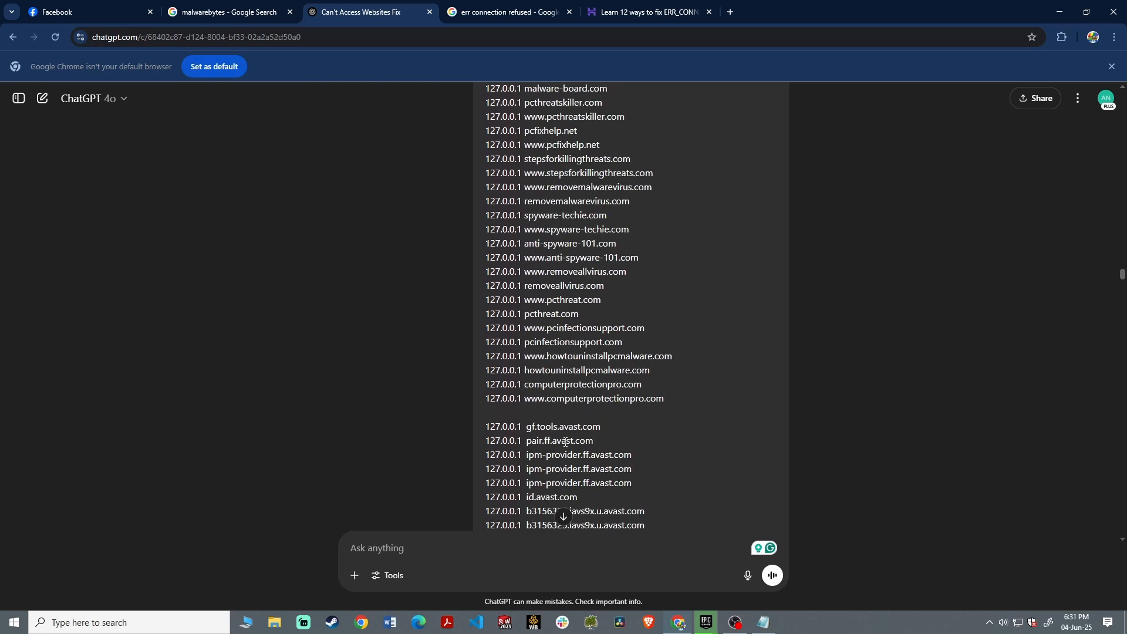
# Examine more Avast entries in the pasted hosts contents and compare them with the hosts file open in Notepad.
pyautogui.scroll(-15, 607, 418)
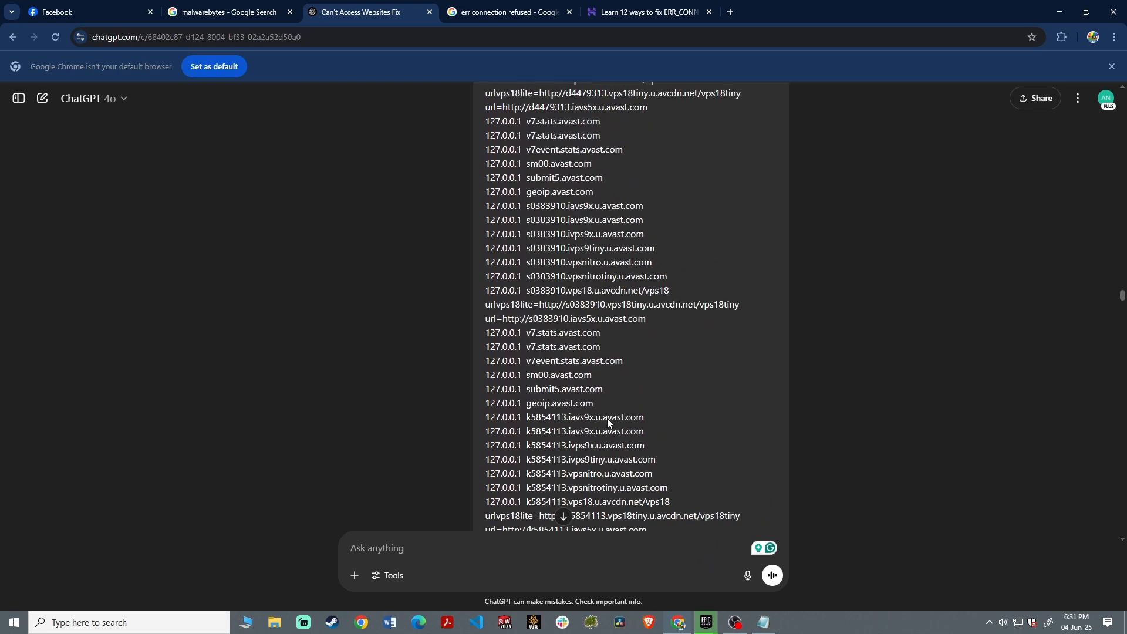
pyautogui.scroll(-8, 607, 418)
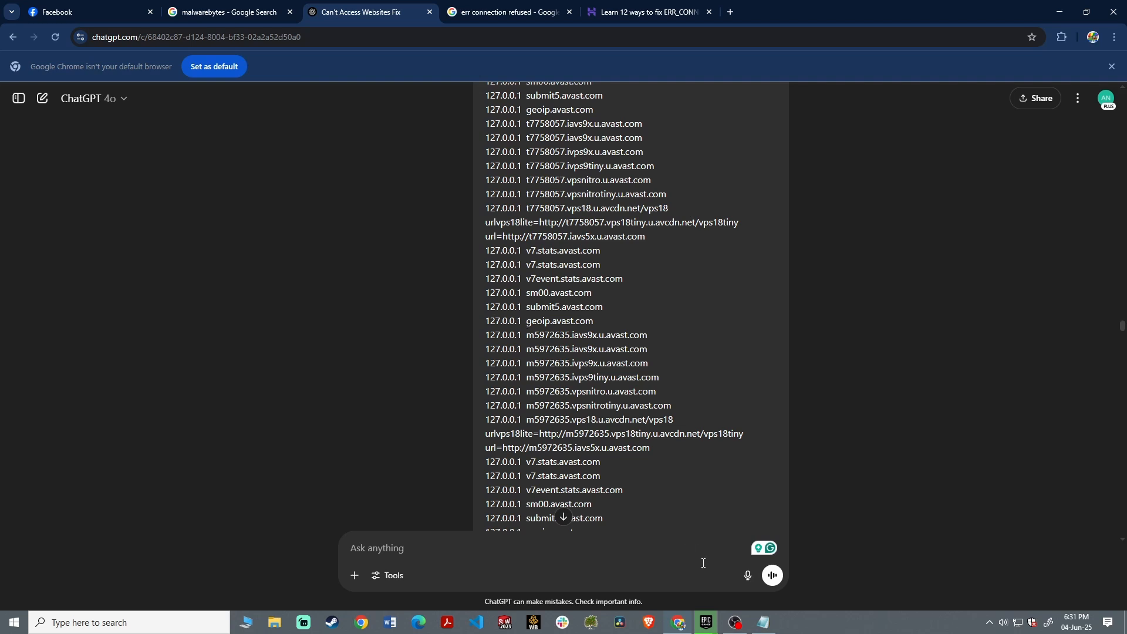
pyautogui.click(763, 622)
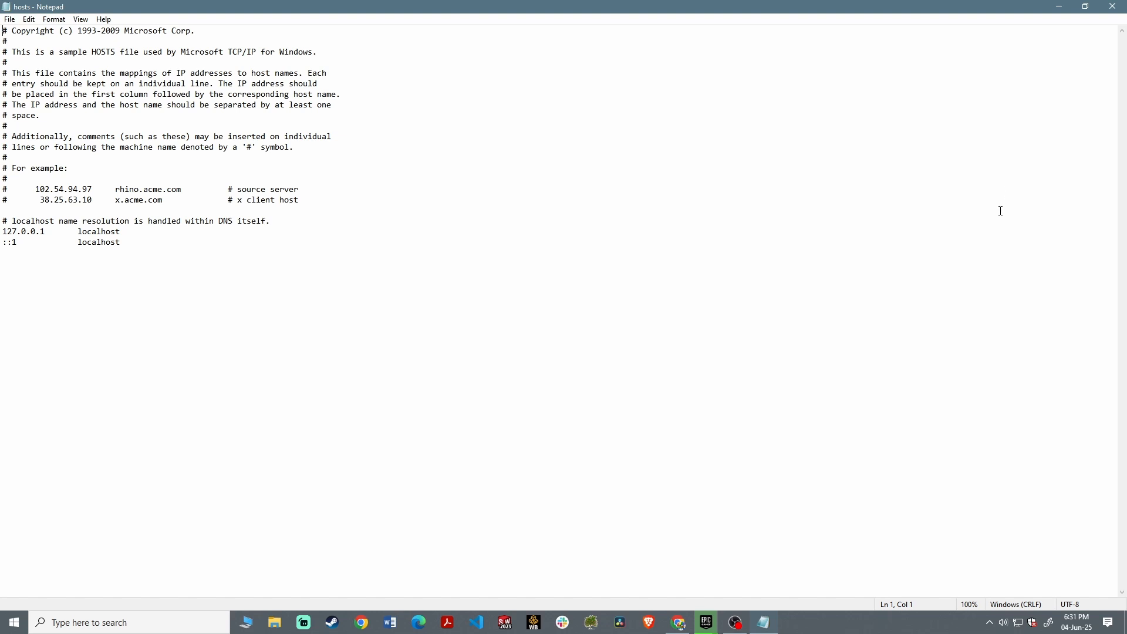
pyautogui.click(678, 622)
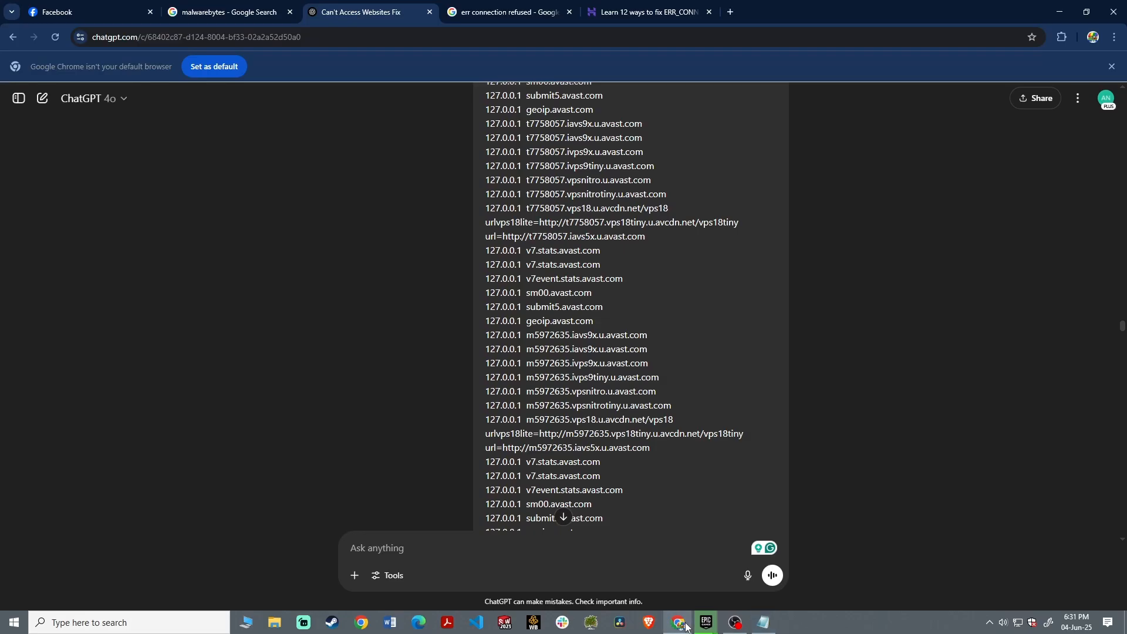
# Examine the remaining Avast entries in the ChatGPT conversation through to the end of the pasted hosts contents.
pyautogui.scroll(-10, 624, 306)
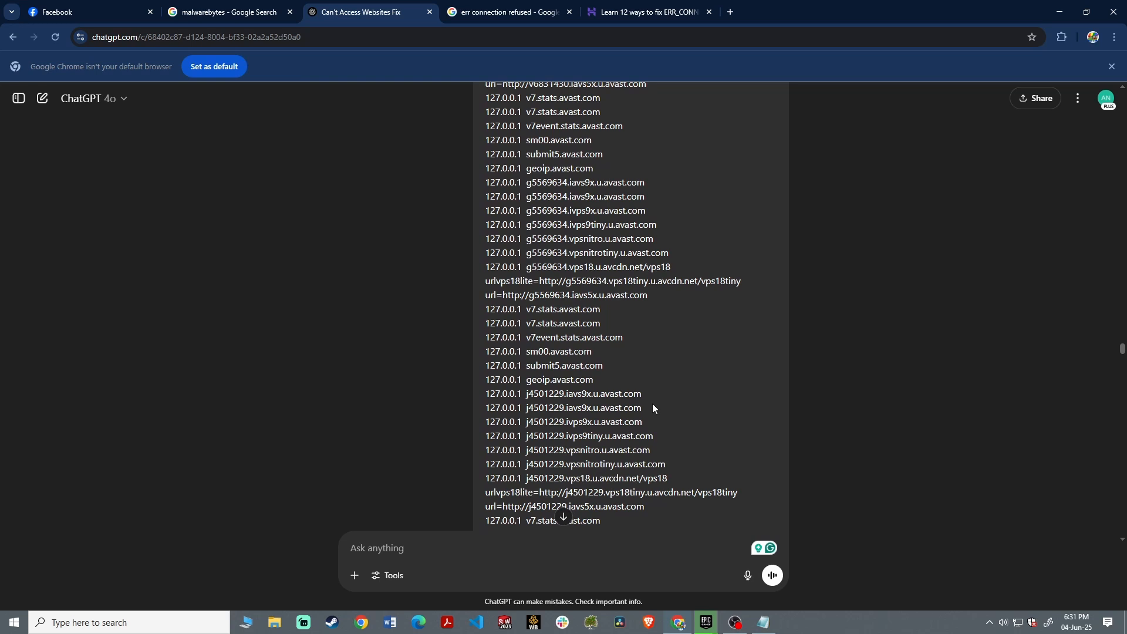
pyautogui.scroll(-5, 612, 485)
pyautogui.scroll(-3, 694, 452)
pyautogui.scroll(-8, 809, 446)
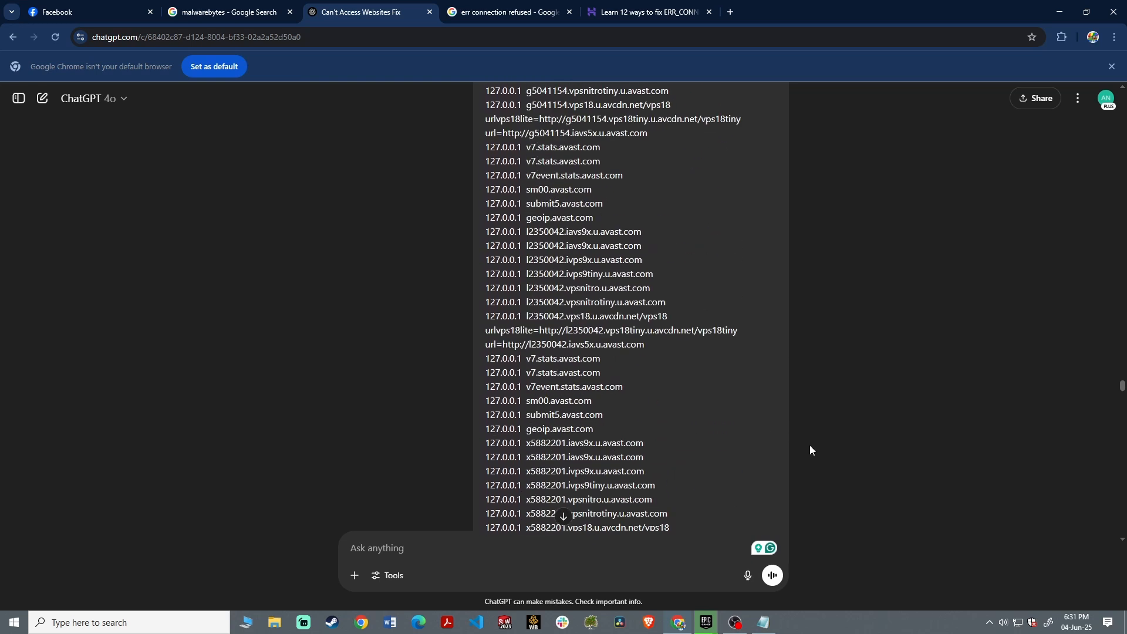
pyautogui.moveTo(1123, 417); pyautogui.dragTo(1123, 448)
pyautogui.scroll(7, 540, 385)
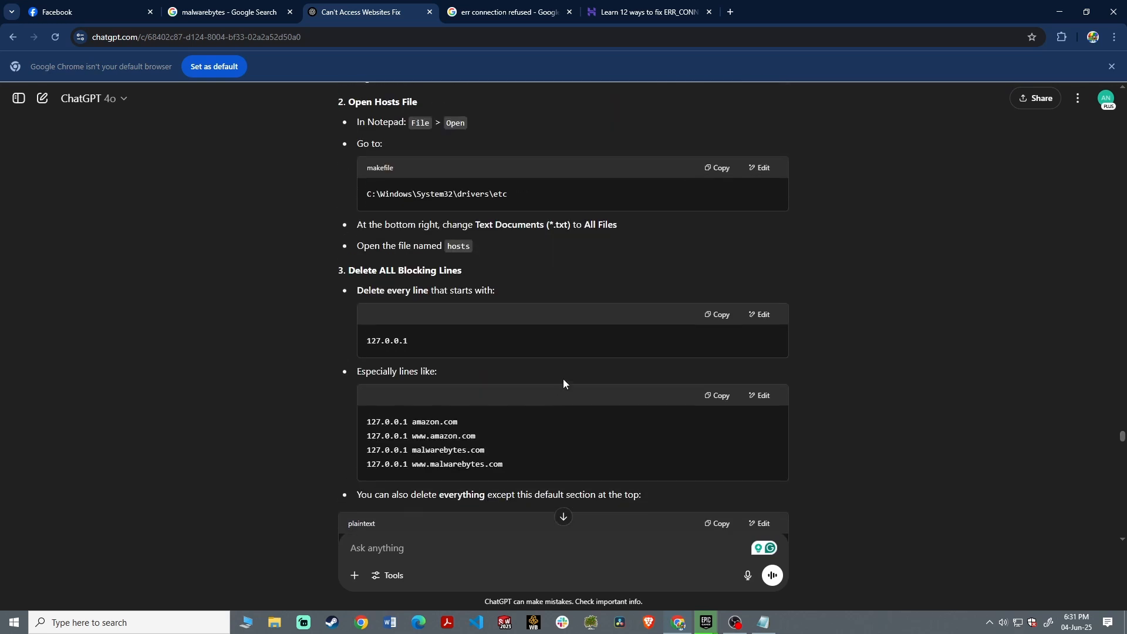
pyautogui.scroll(13, 624, 326)
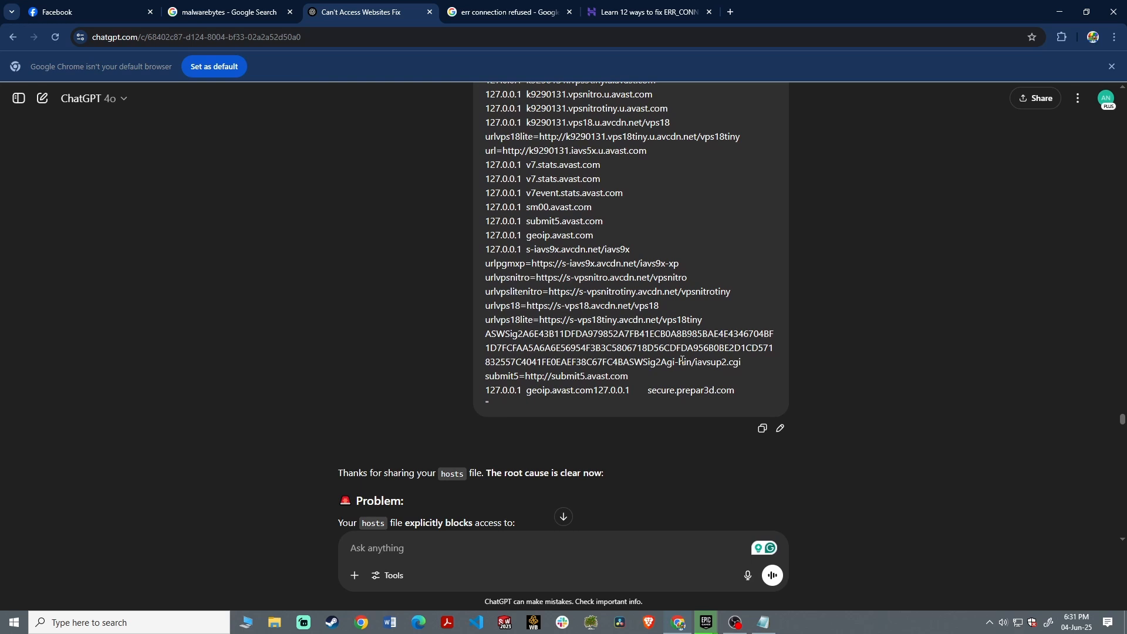
# Read ChatGPT's explanation of the hosts file problem and its step-by-step fix, down to the default hosts section to keep.
pyautogui.scroll(-5, 682, 363)
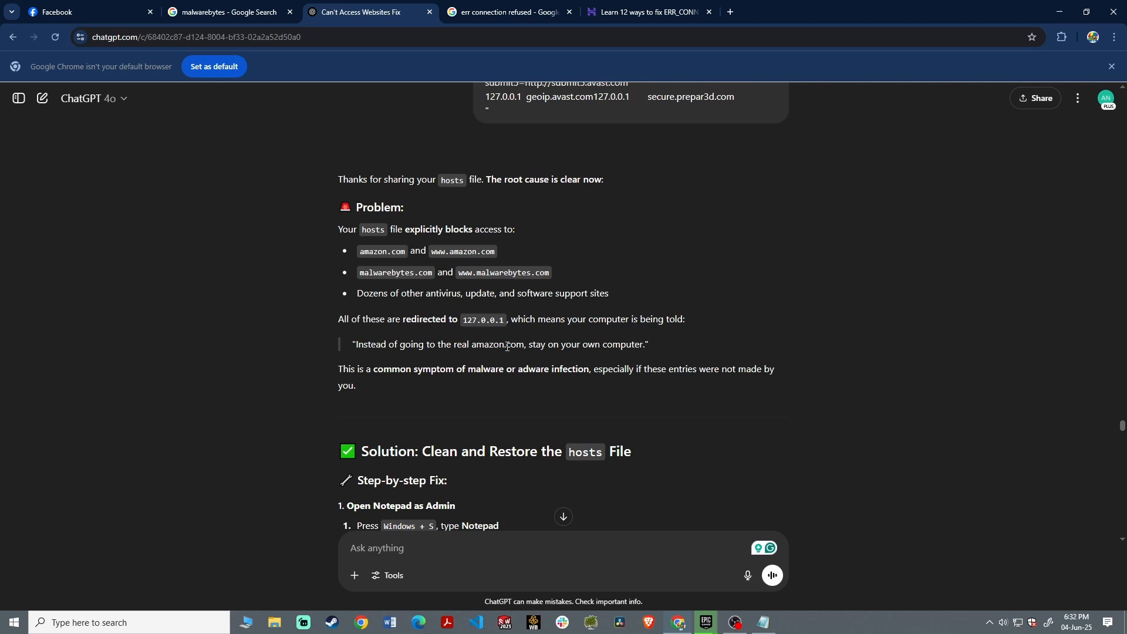
pyautogui.scroll(-5, 550, 439)
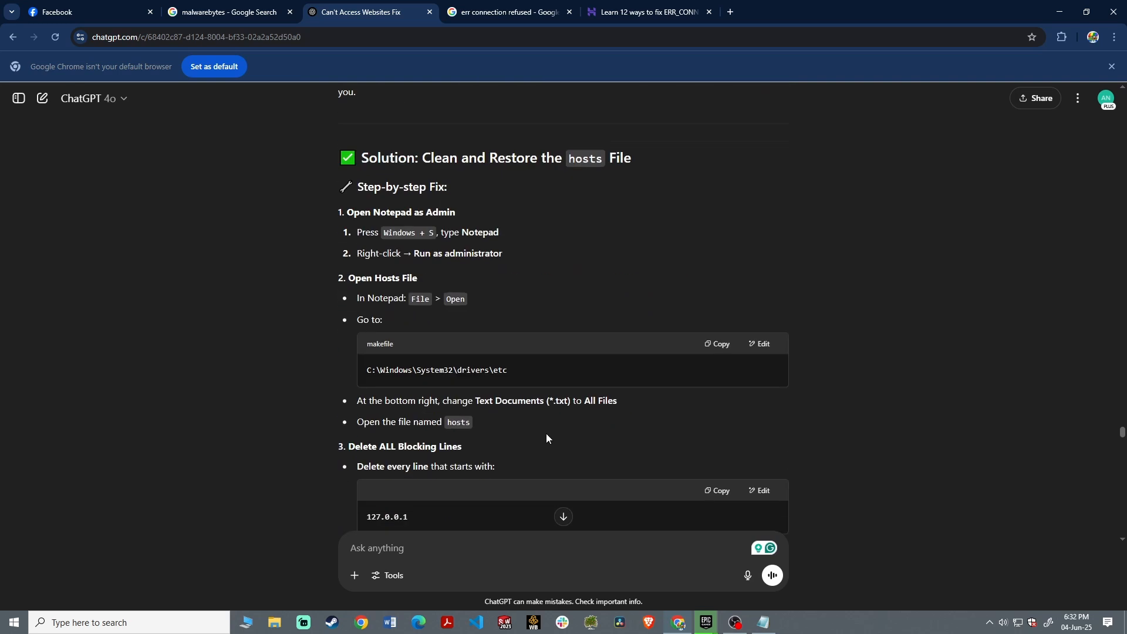
pyautogui.scroll(4, 546, 433)
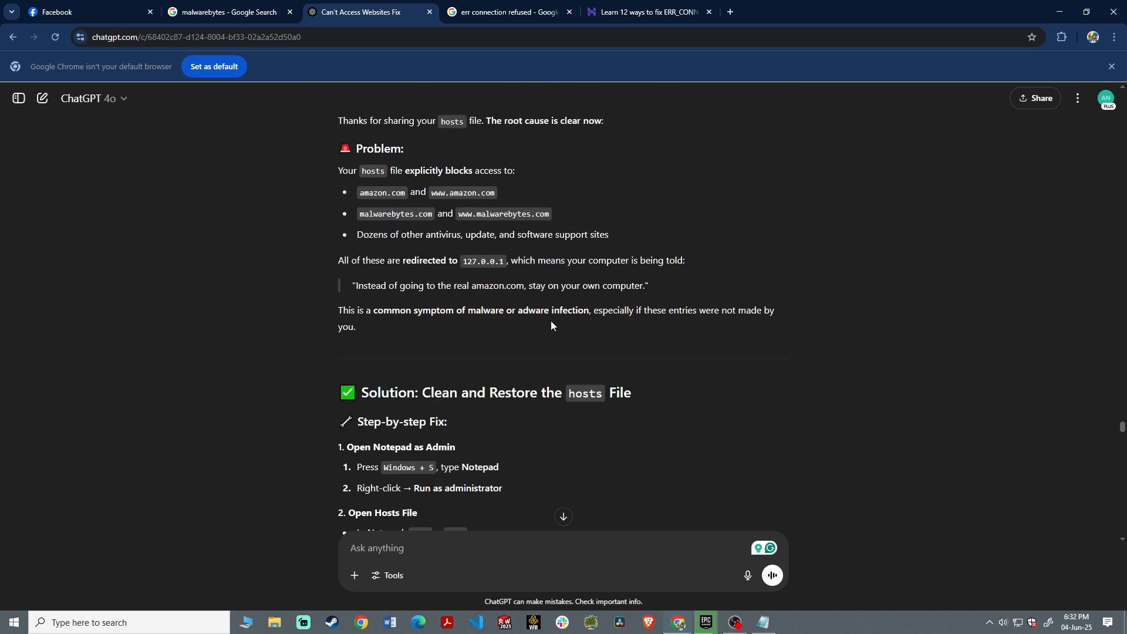
pyautogui.scroll(-10, 612, 339)
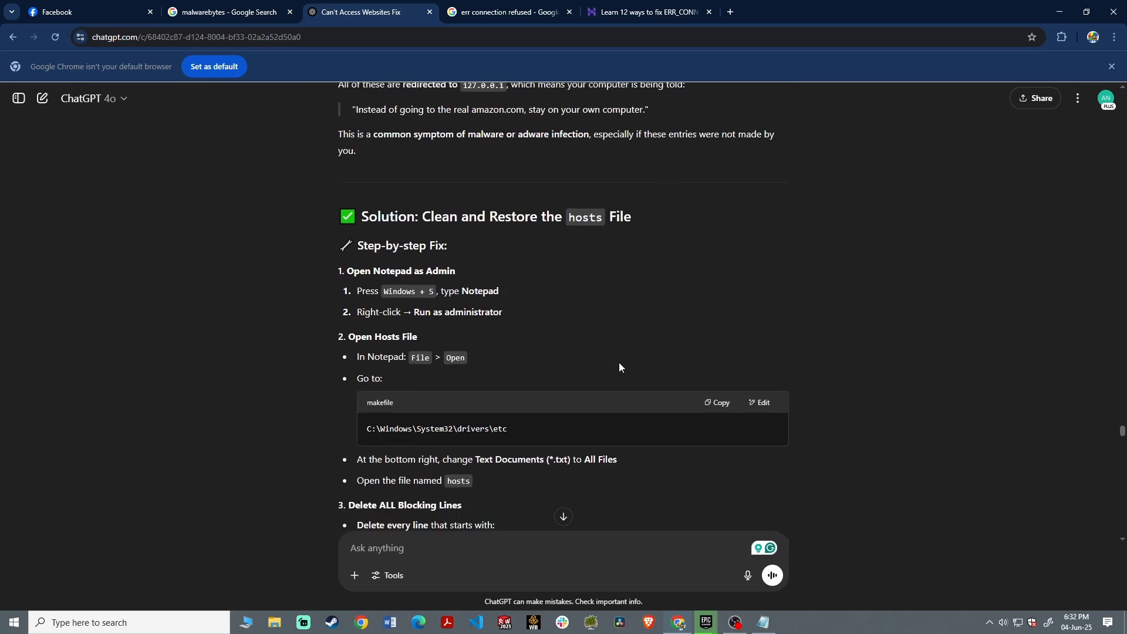
pyautogui.scroll(-5, 600, 369)
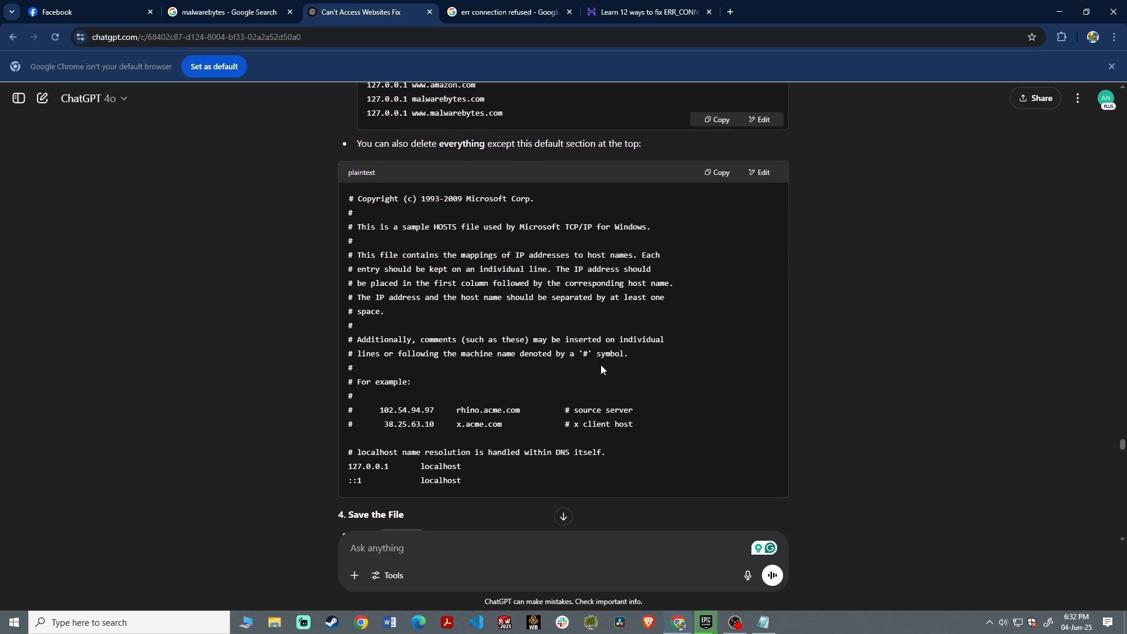
pyautogui.scroll(1, 692, 335)
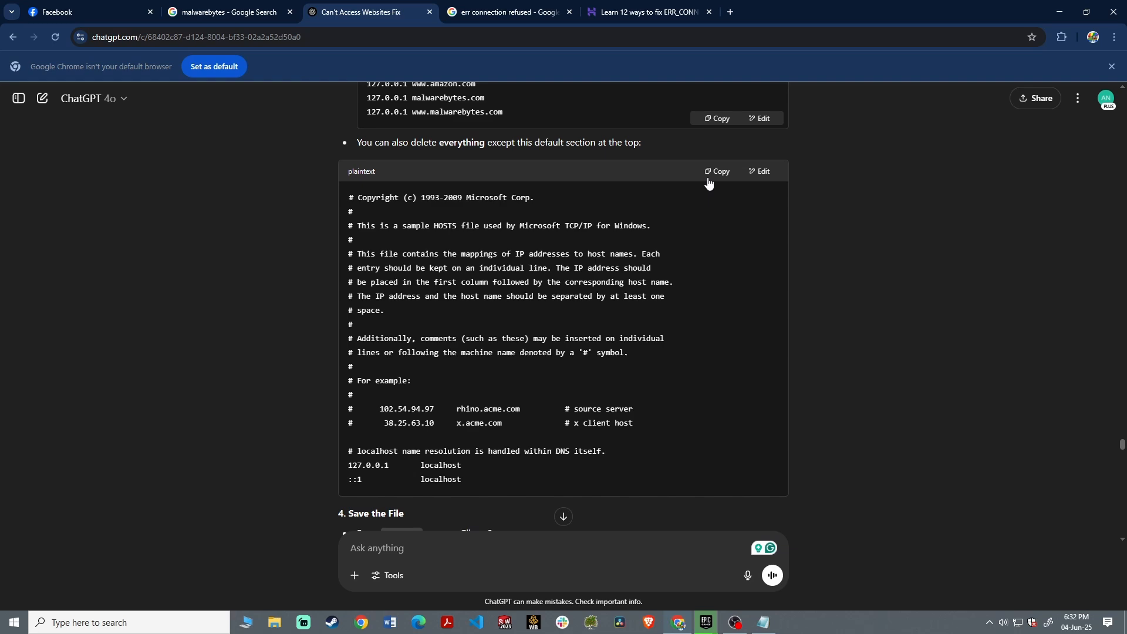
# Switch to Notepad, review the hosts file and its save command, and close Notepad.
pyautogui.click(763, 622)
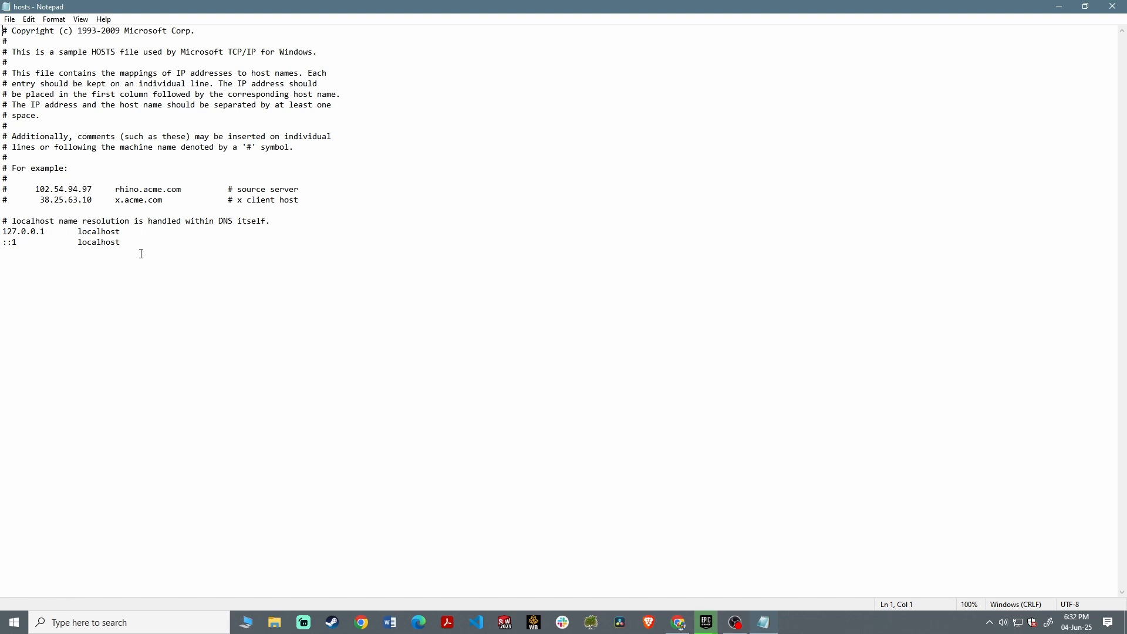
pyautogui.click(10, 19)
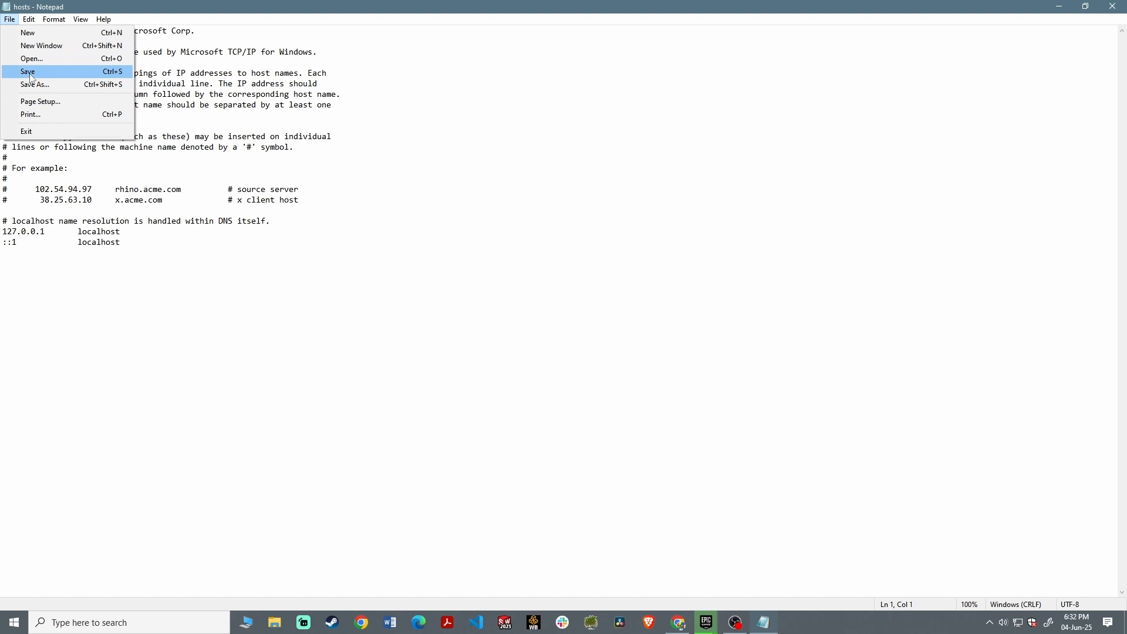
pyautogui.click(1068, 47)
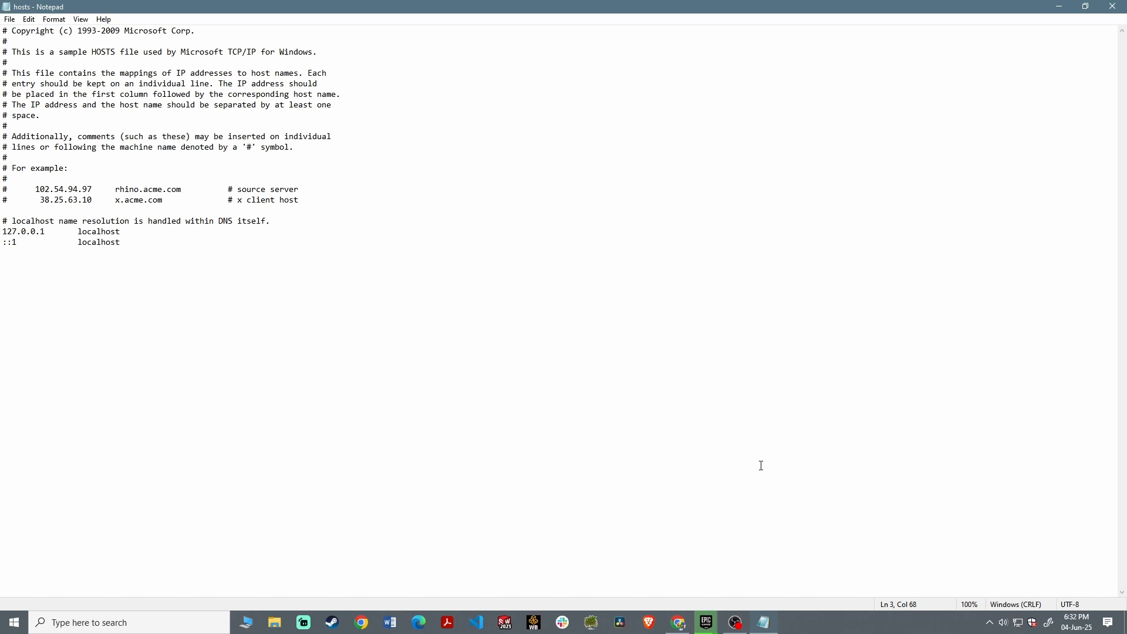
pyautogui.click(1113, 7)
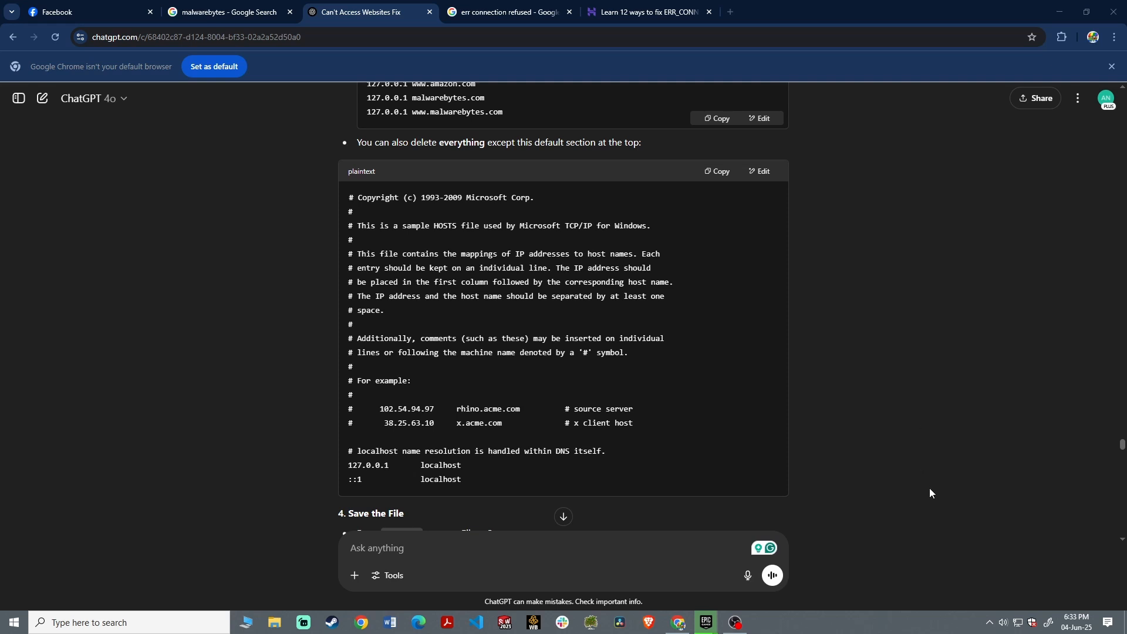
pyautogui.click(735, 622)
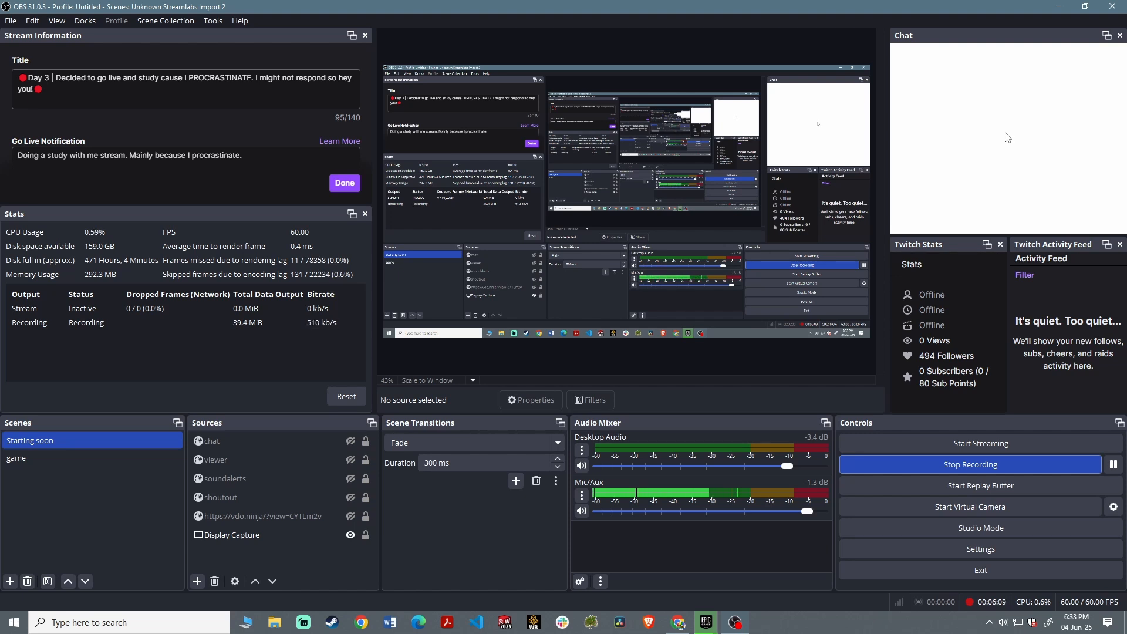
pyautogui.click(1058, 6)
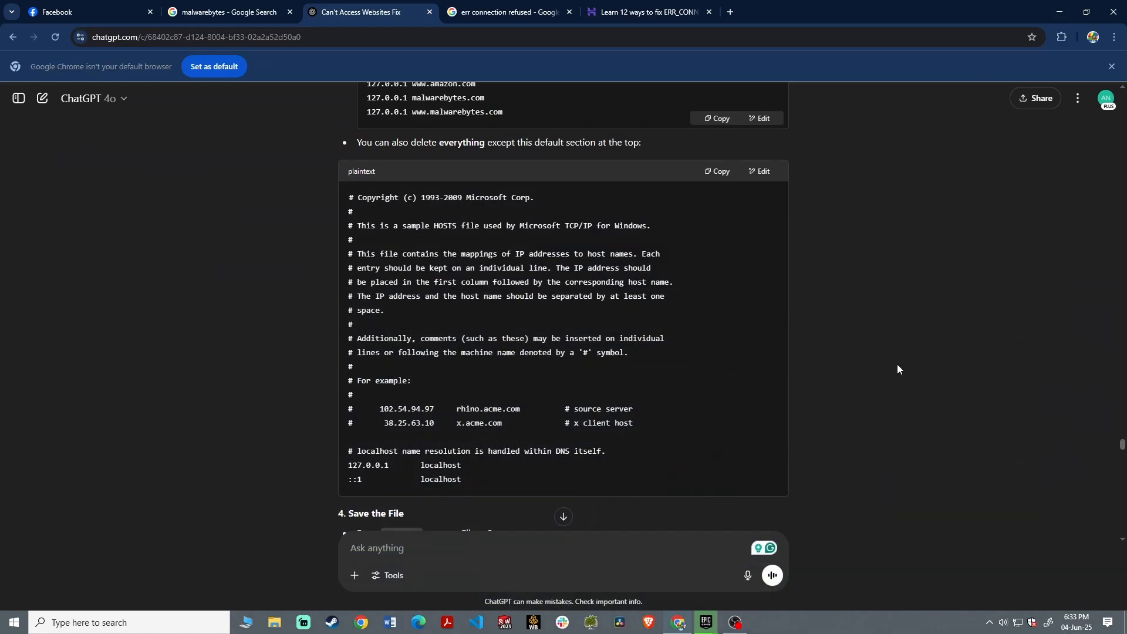
# Review the ChatGPT instructions for saving the hosts file and flushing the DNS cache, and the default hosts section above them.
pyautogui.scroll(-3, 898, 361)
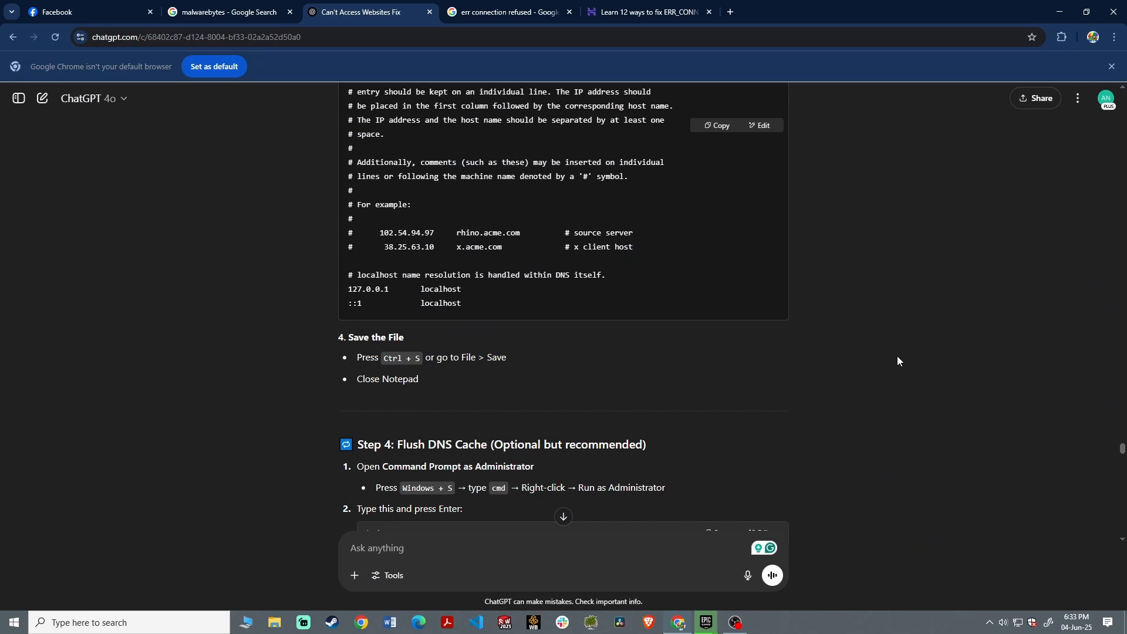
pyautogui.scroll(-2, 897, 360)
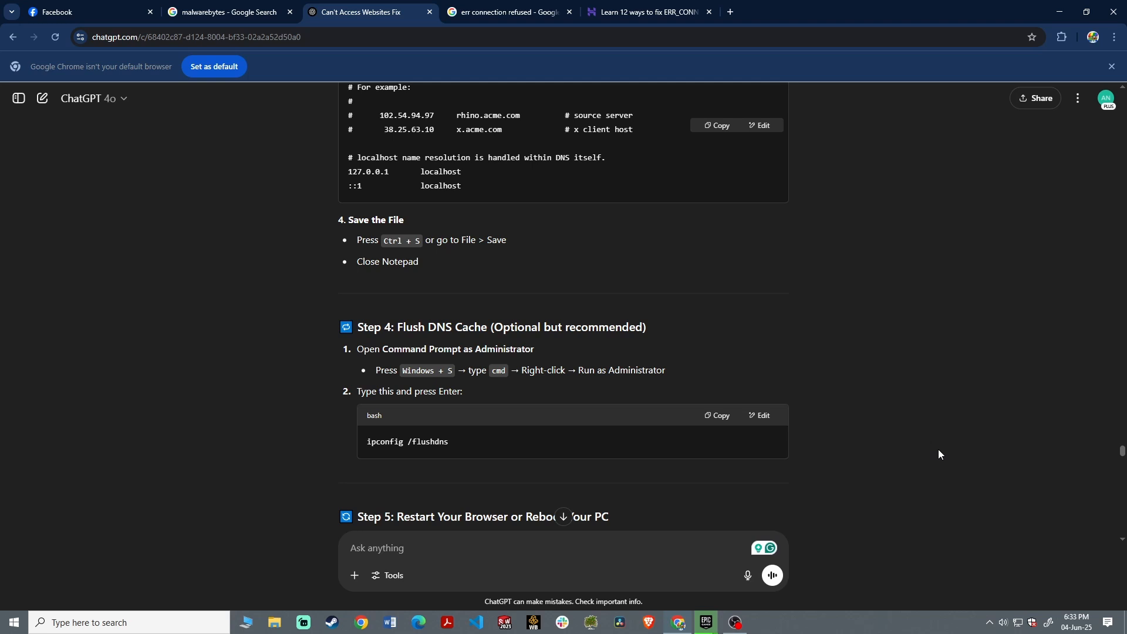
pyautogui.scroll(3, 1013, 461)
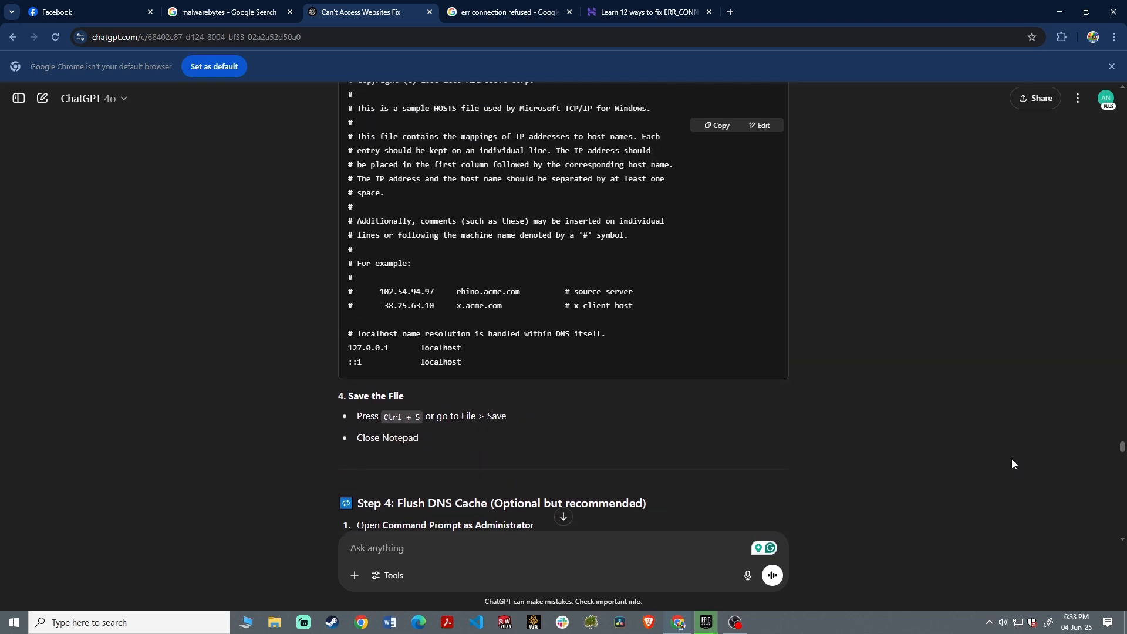
pyautogui.scroll(3, 1008, 459)
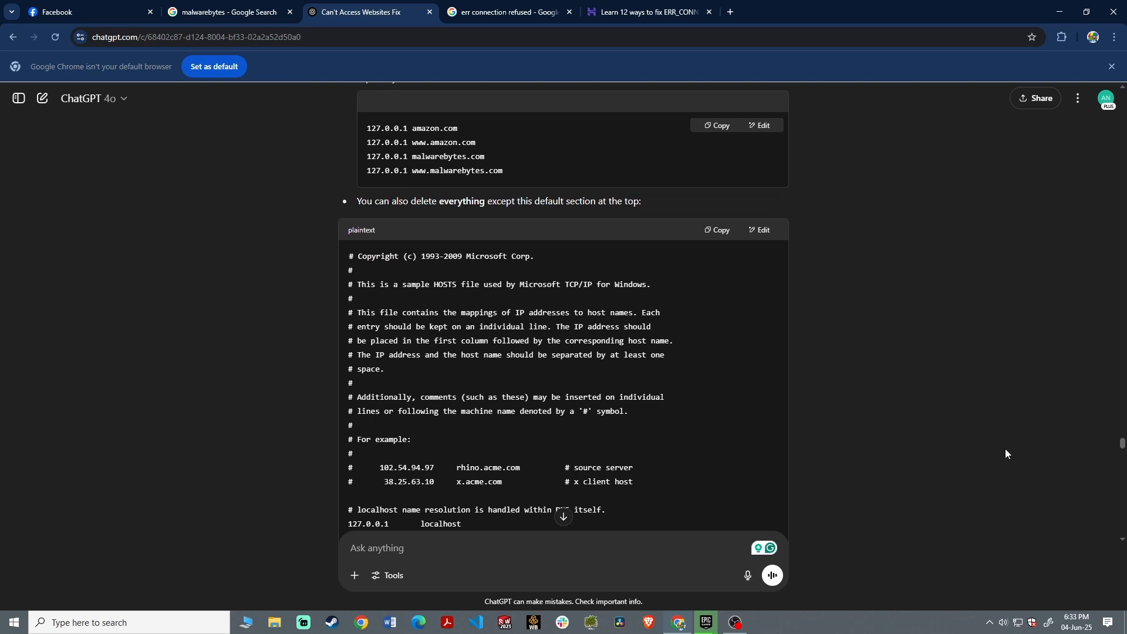
pyautogui.scroll(-1, 1005, 449)
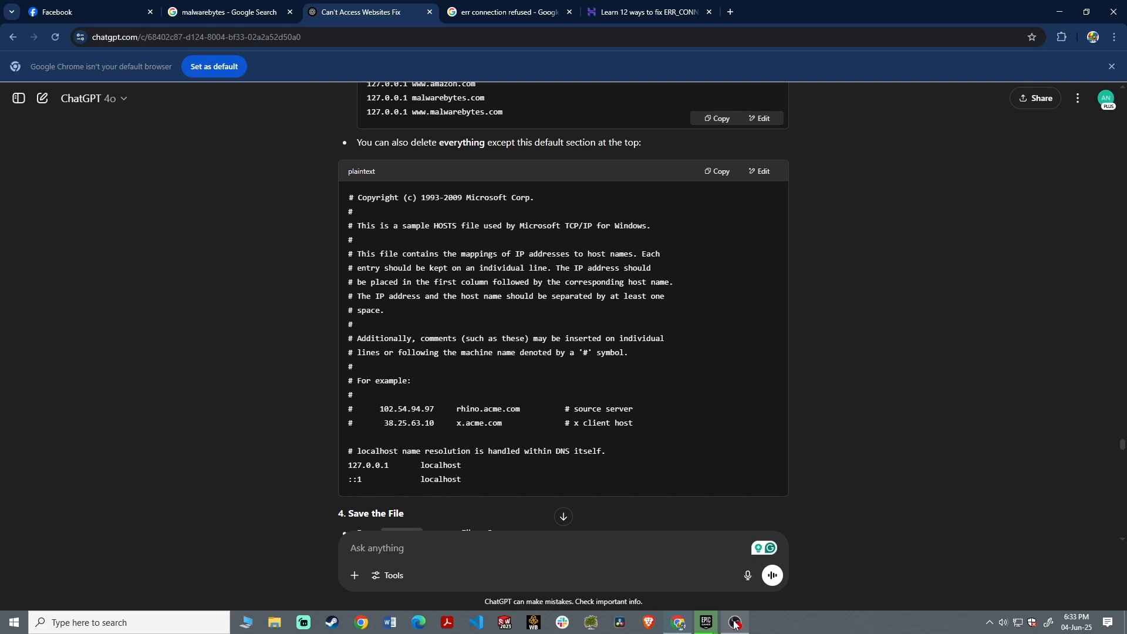
pyautogui.moveTo(738, 626)
pyautogui.click(754, 558)
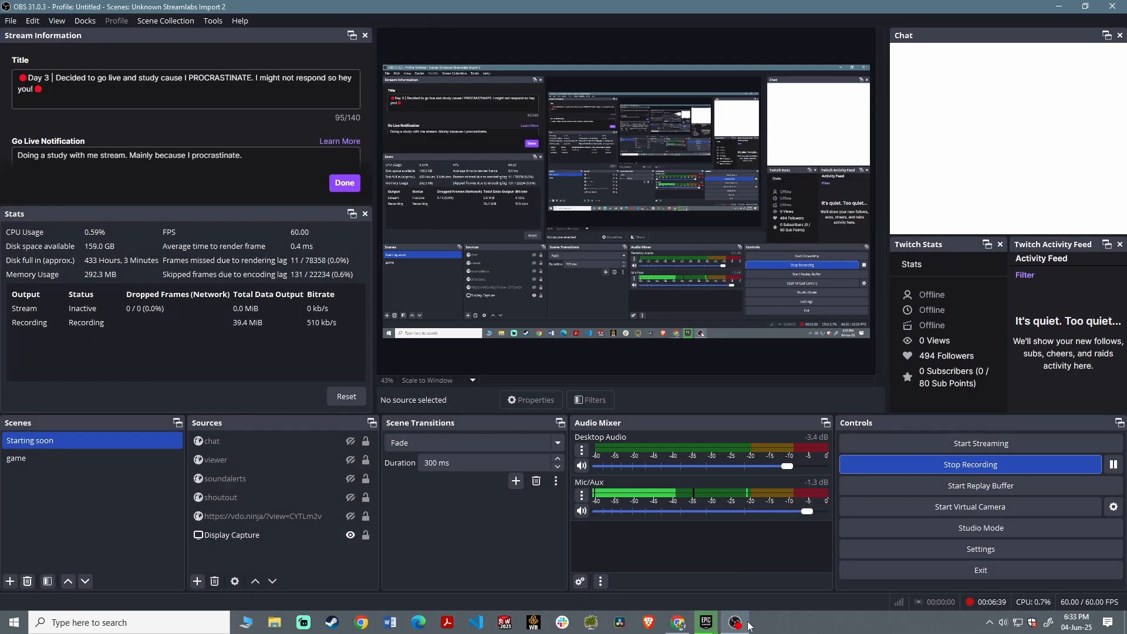